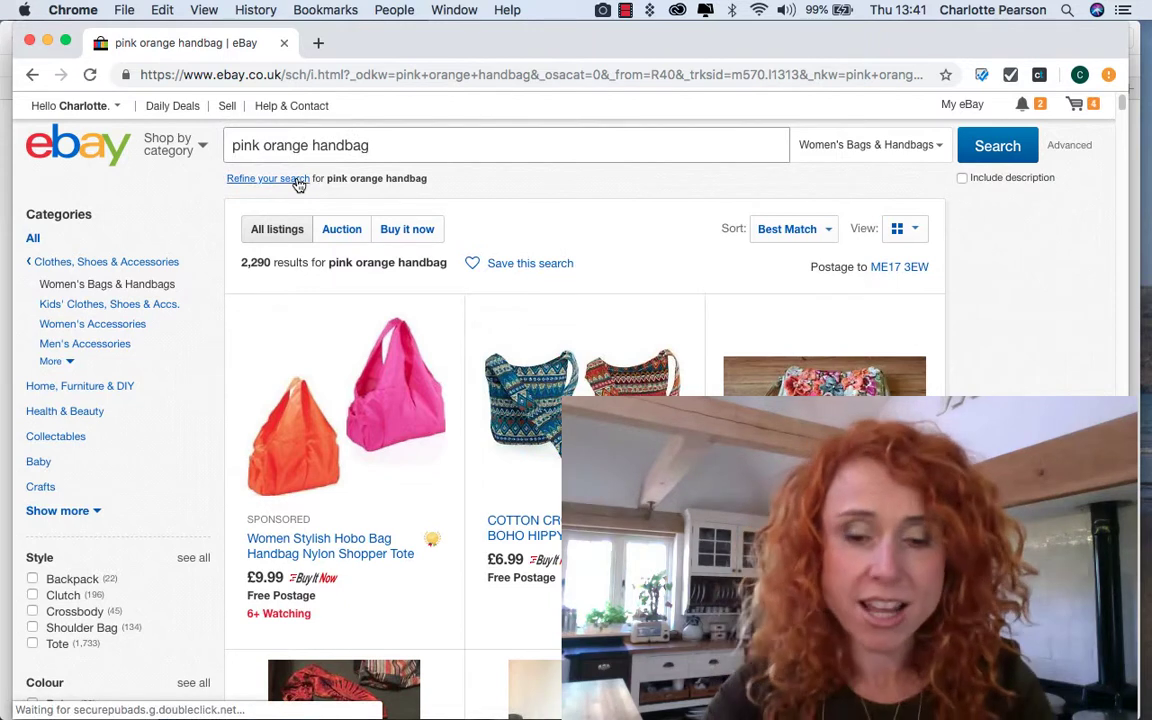
Change the search phrase to "pink and orange handbag" and run the search
{"action": "left_click", "coordinate": [260, 145]}
{"action": "type", "text": "and"}
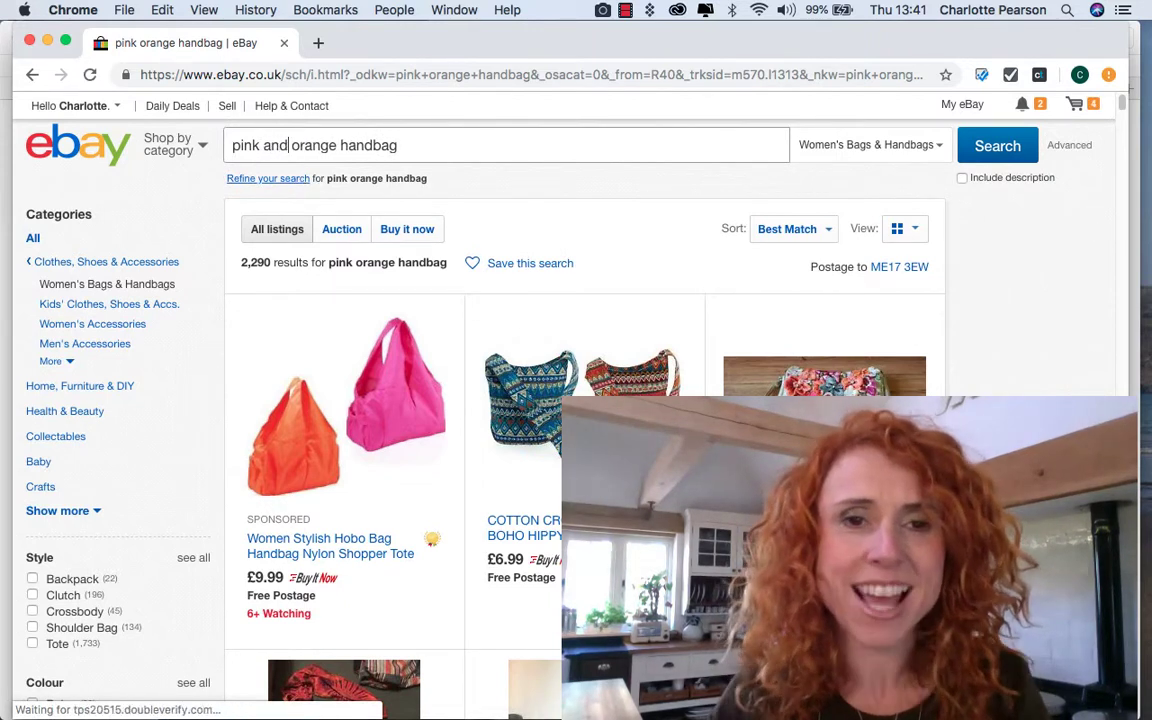
{"action": "left_click", "coordinate": [1026, 152]}
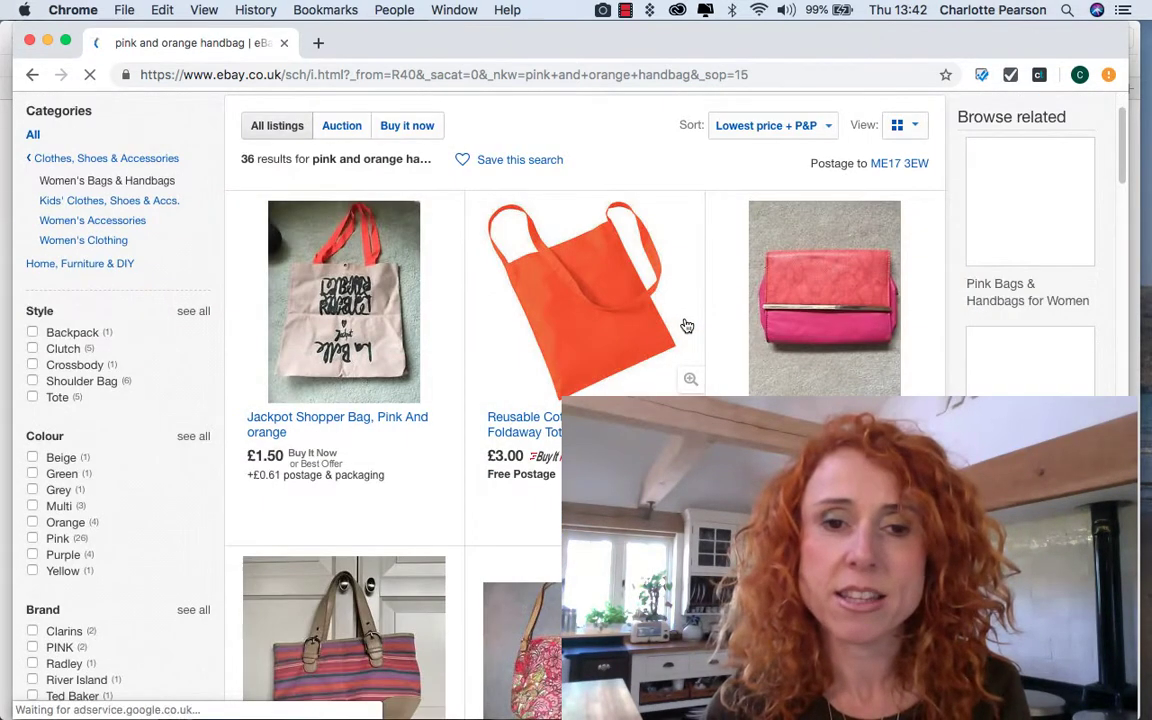
Look through the handbag listings sorted by Lowest price + P&P and review the available sort orders
{"action": "scroll", "coordinate": [685, 327], "scroll_direction": "down", "scroll_amount": 5}
{"action": "scroll", "coordinate": [686, 325], "scroll_direction": "down", "scroll_amount": 10}
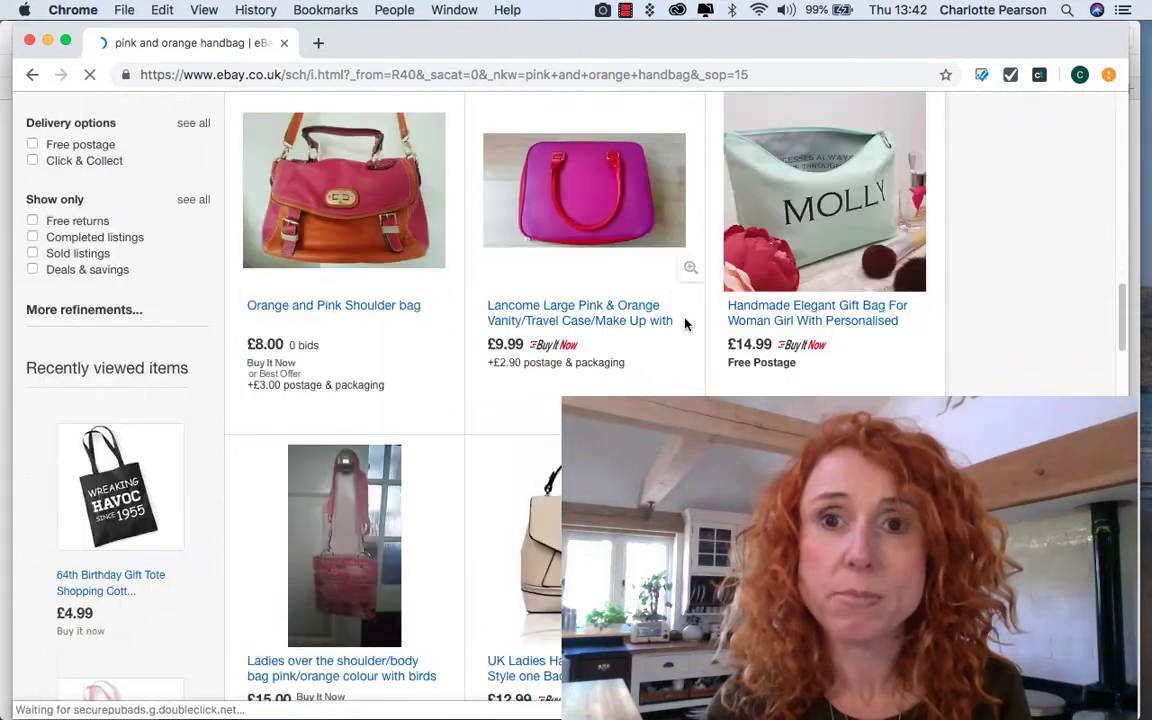
{"action": "scroll", "coordinate": [685, 325], "scroll_direction": "up", "scroll_amount": 15}
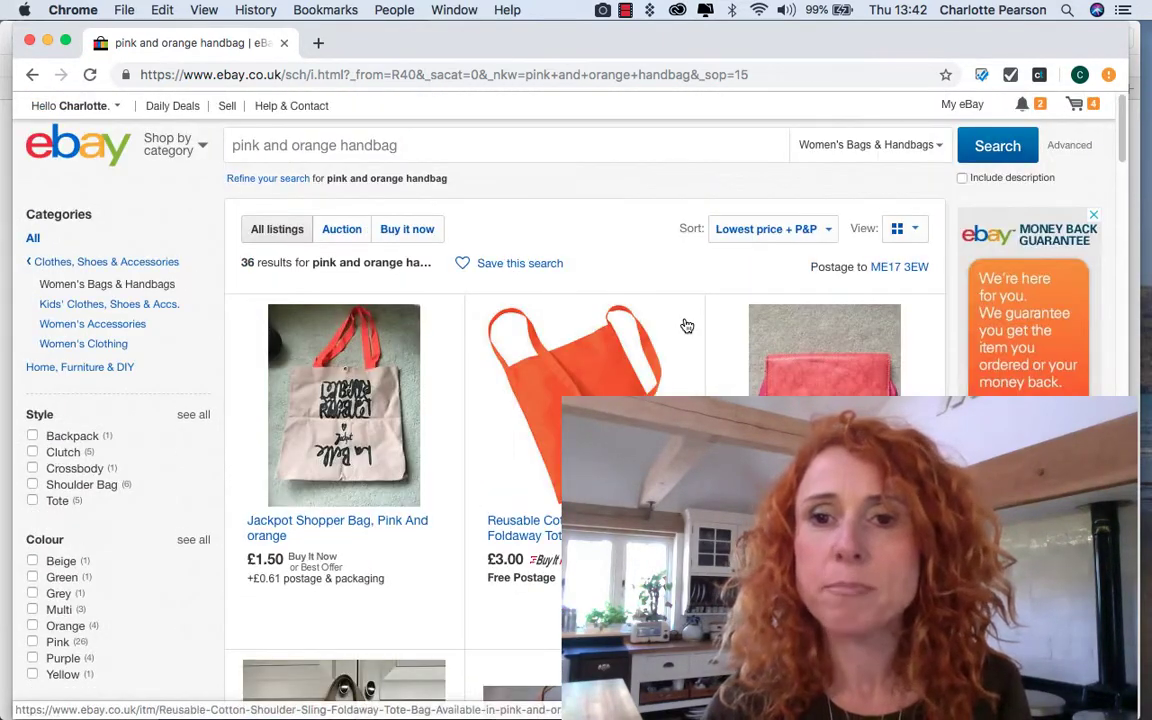
{"action": "left_click", "coordinate": [827, 229]}
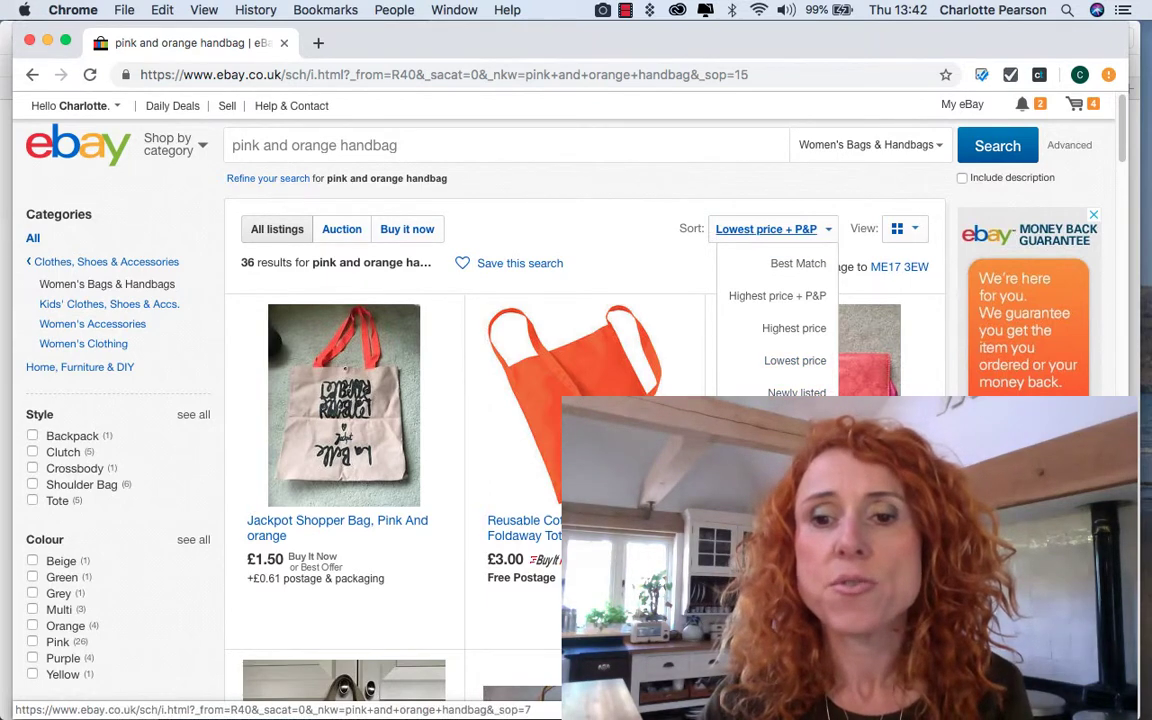
{"action": "mouse_move", "coordinate": [827, 231]}
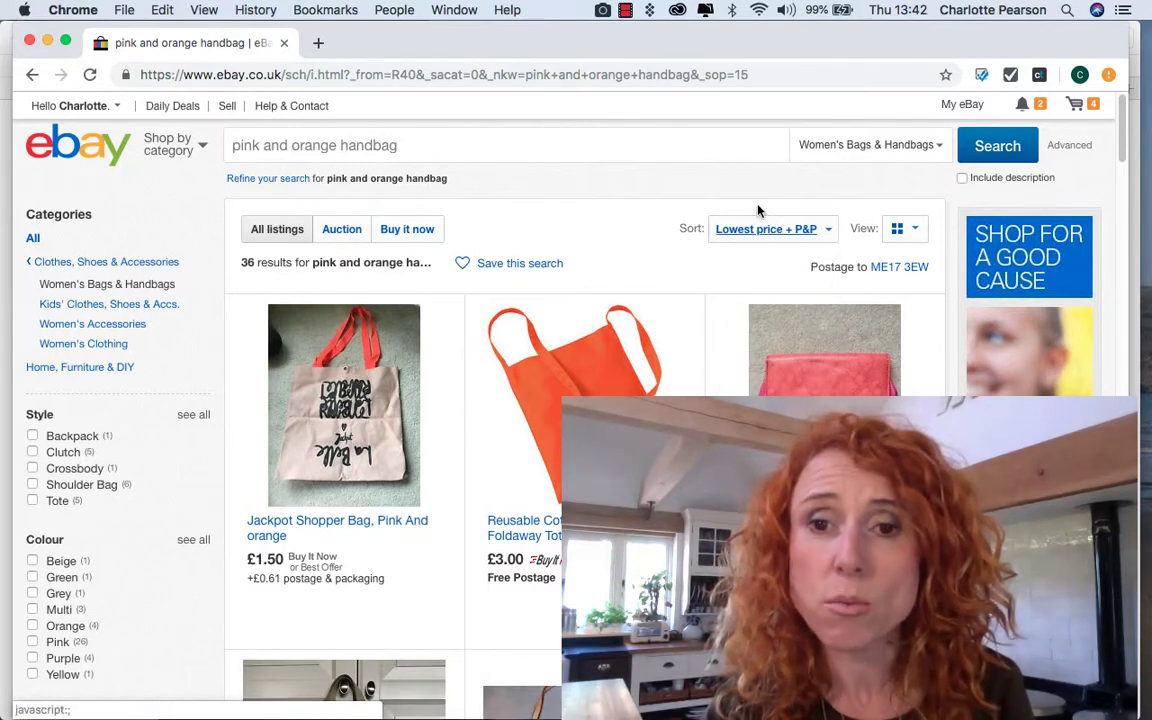
{"action": "mouse_move", "coordinate": [740, 242]}
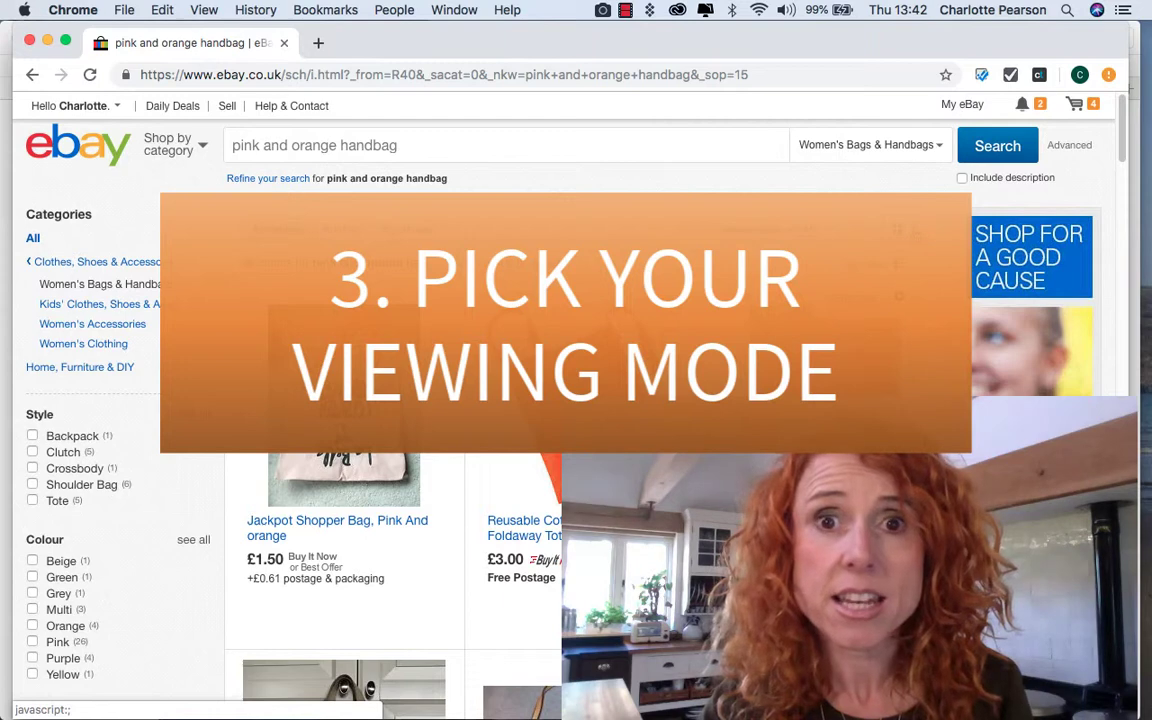
Display the handbag results in list view, look through them, and return them to the grid layout
{"action": "mouse_move", "coordinate": [913, 231]}
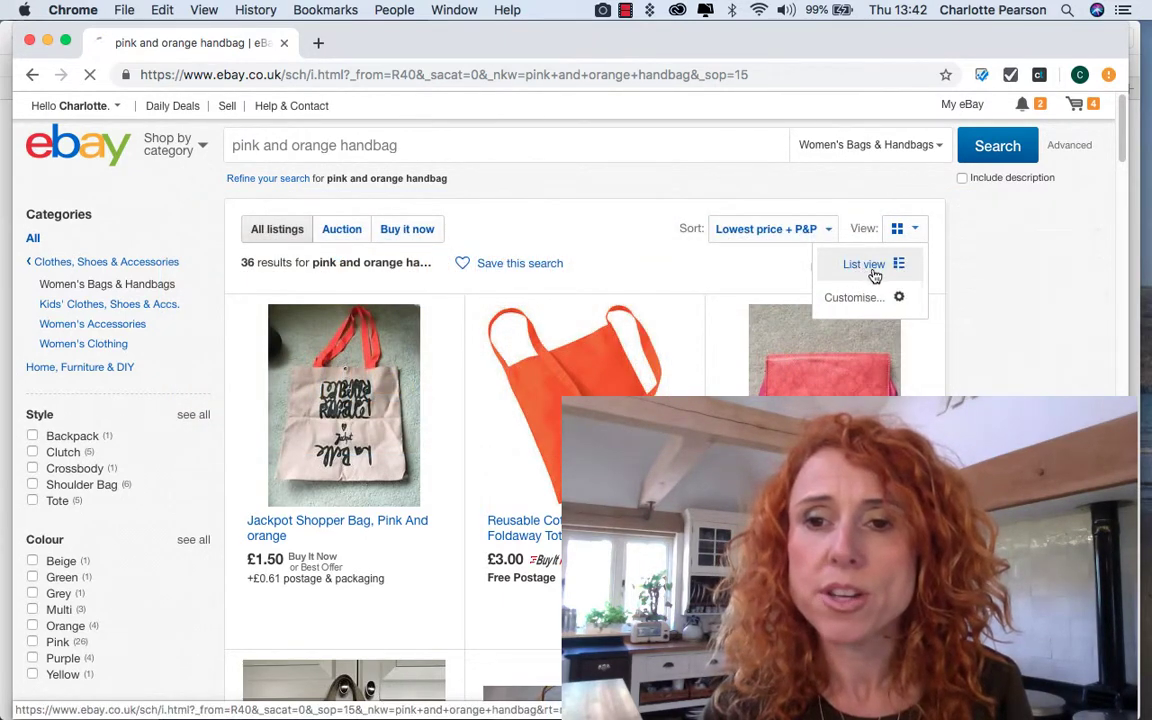
{"action": "left_click", "coordinate": [864, 266]}
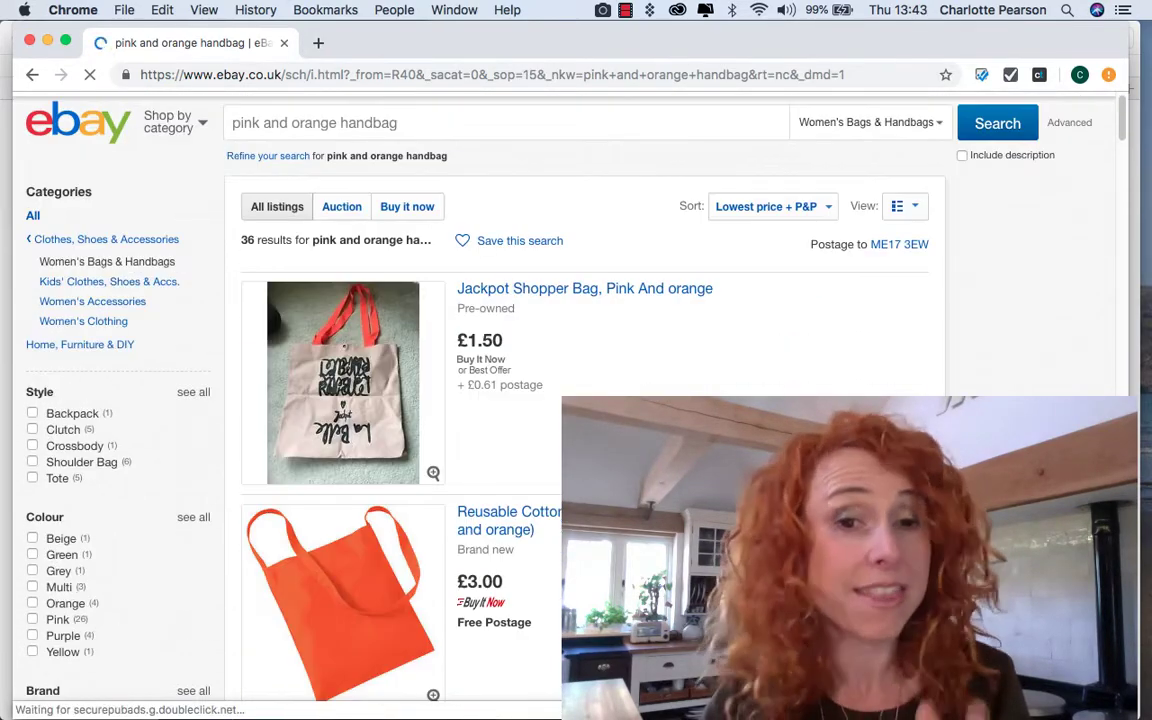
{"action": "scroll", "coordinate": [460, 264], "scroll_direction": "down", "scroll_amount": 2}
{"action": "scroll", "coordinate": [500, 400], "scroll_direction": "down", "scroll_amount": 8}
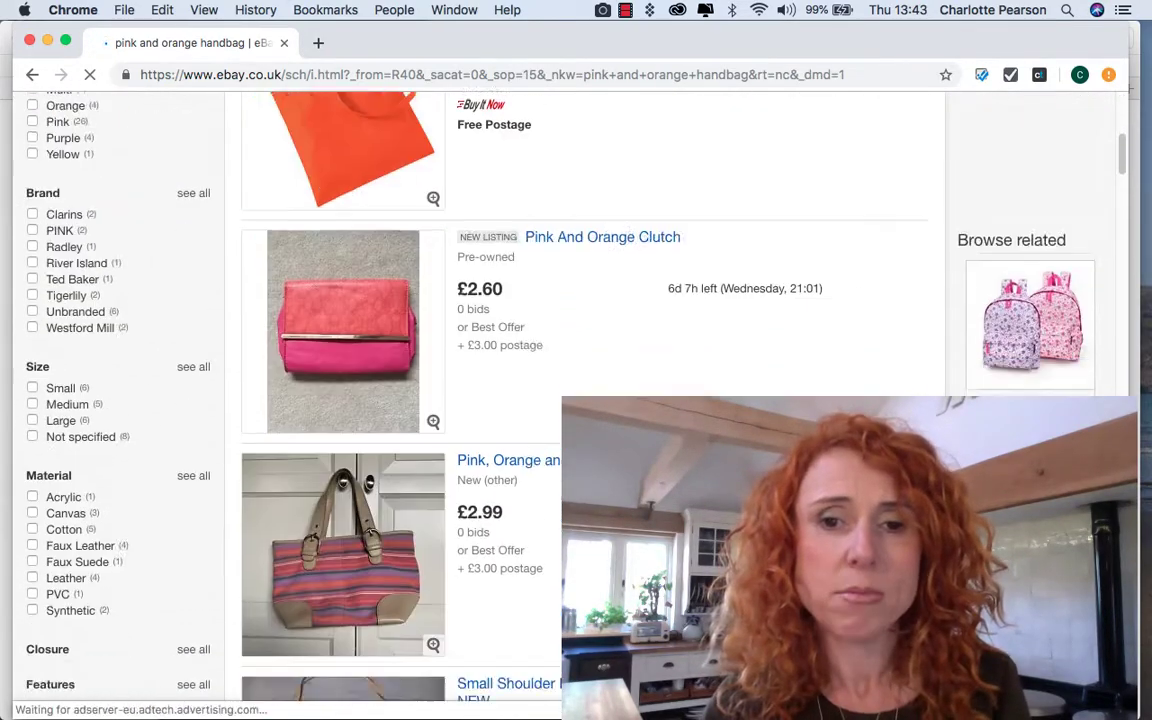
{"action": "scroll", "coordinate": [603, 380], "scroll_direction": "up", "scroll_amount": 4}
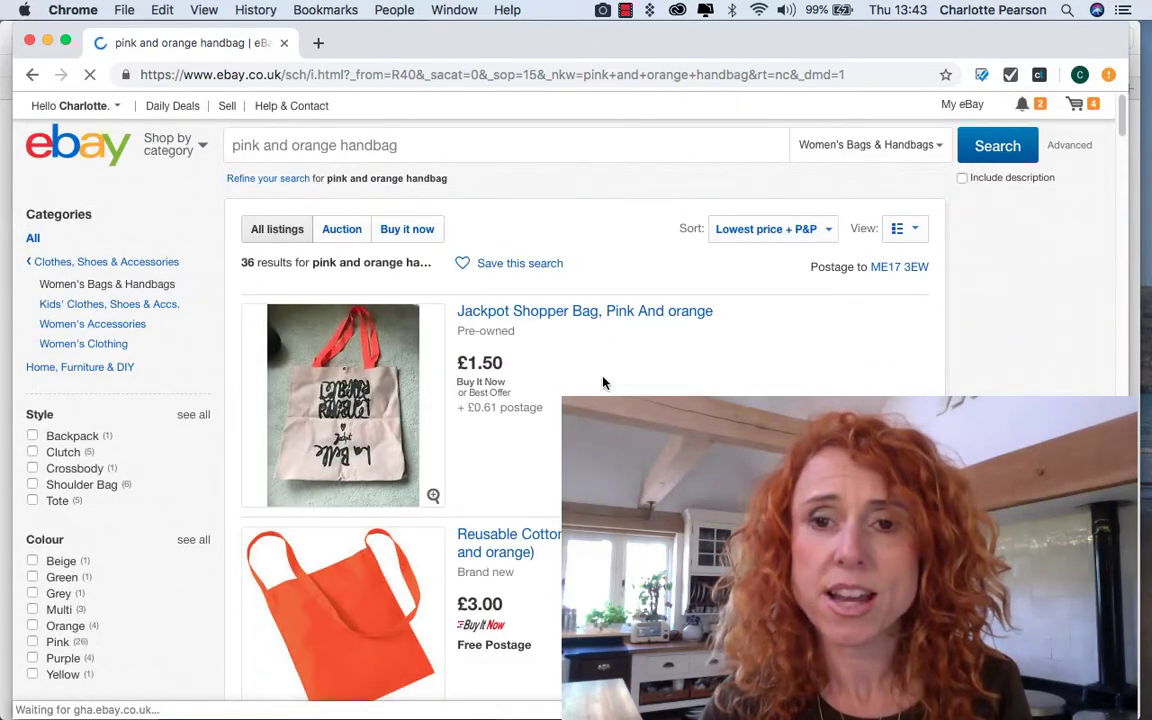
{"action": "left_click", "coordinate": [903, 229]}
{"action": "left_click", "coordinate": [856, 264]}
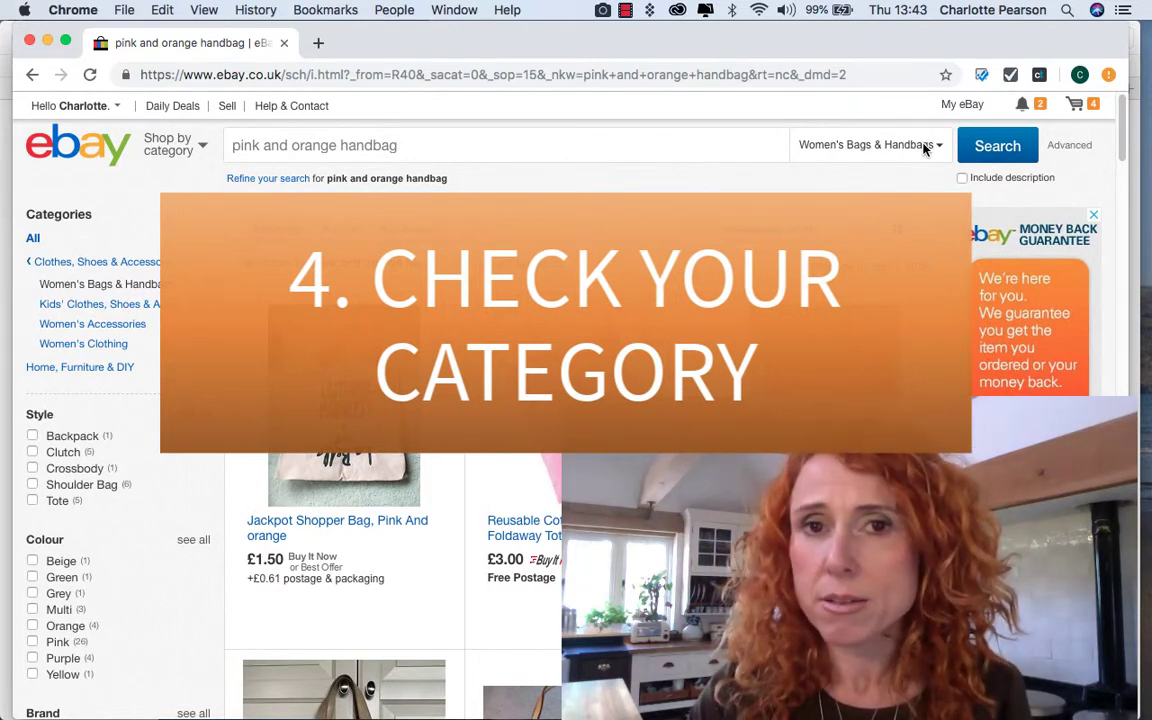
Check the handbag search's category options and replace the query with a search for "bookcase"
{"action": "left_click", "coordinate": [860, 150]}
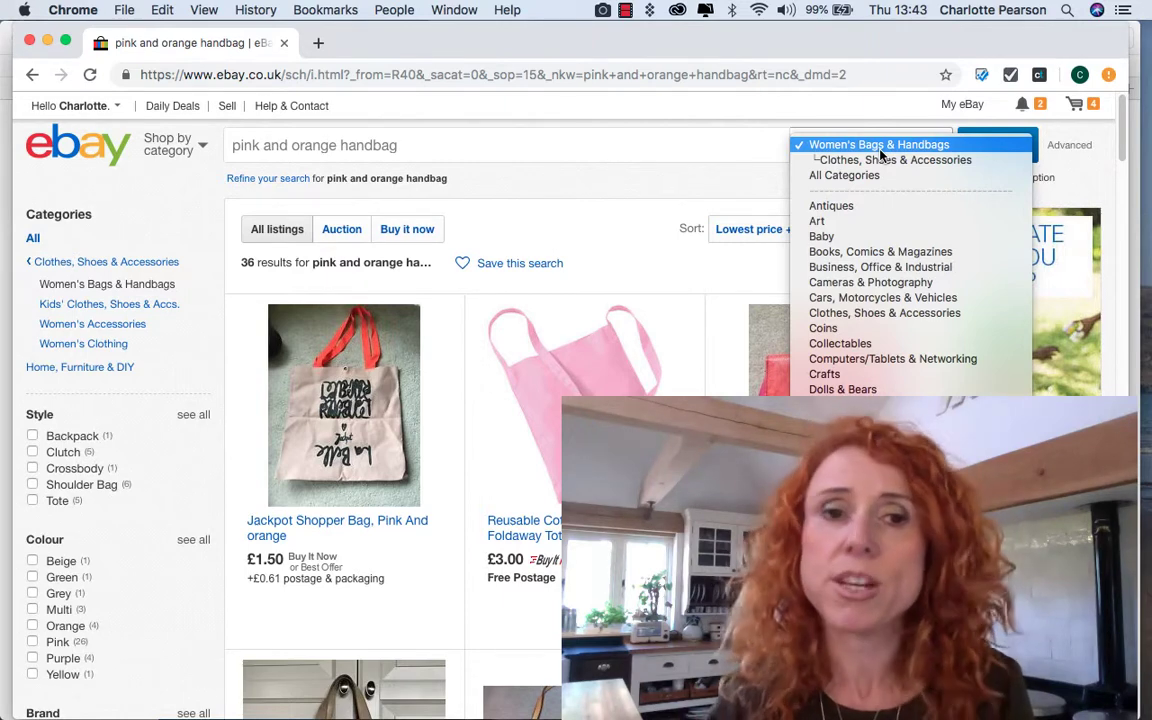
{"action": "left_click", "coordinate": [566, 128]}
{"action": "left_click_drag", "start_coordinate": [520, 145], "coordinate": [210, 150]}
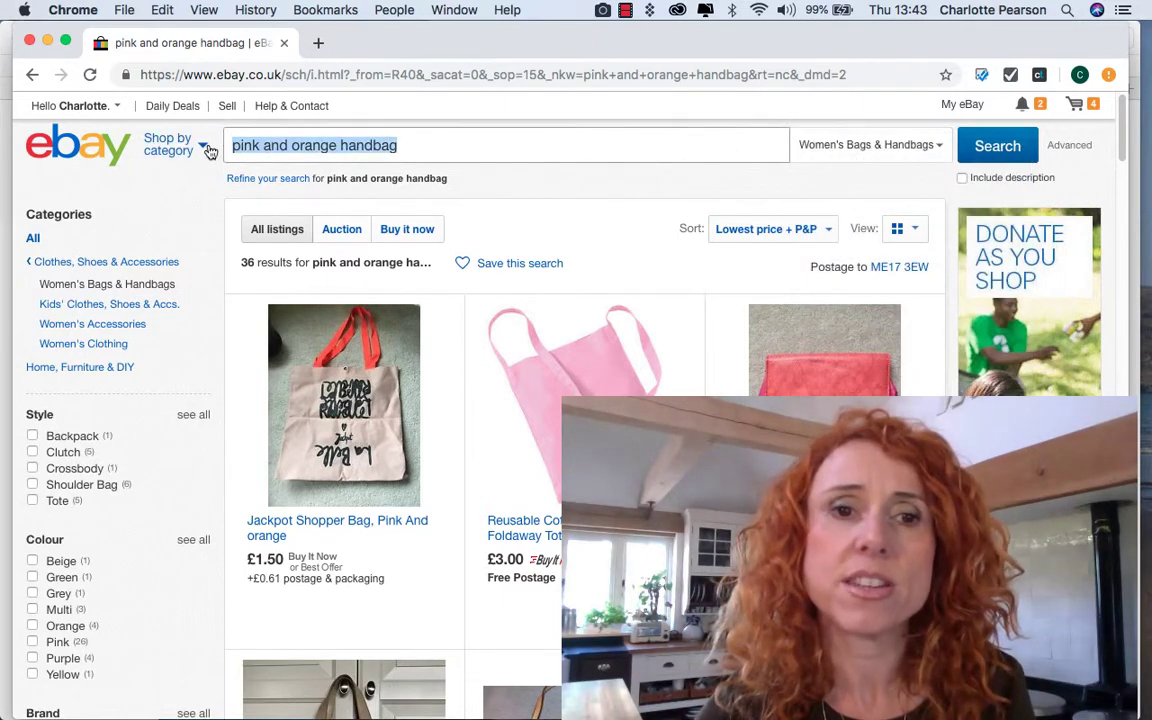
{"action": "type", "text": "b"}
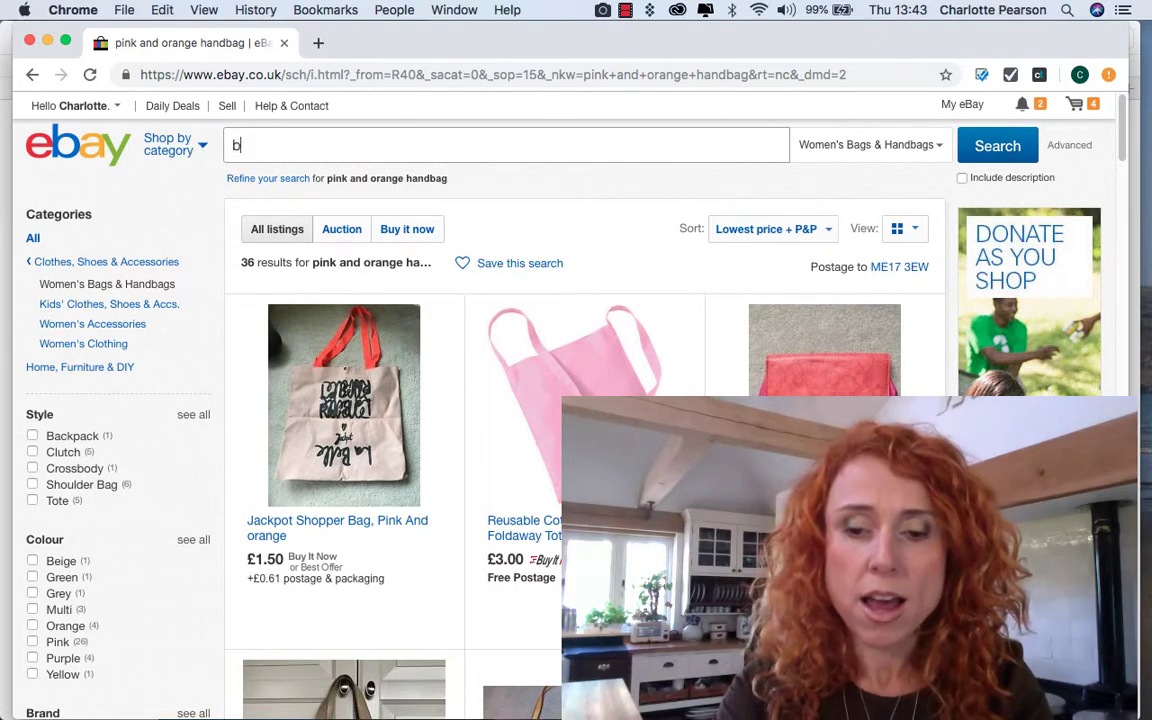
{"action": "type", "text": "ookcas"}
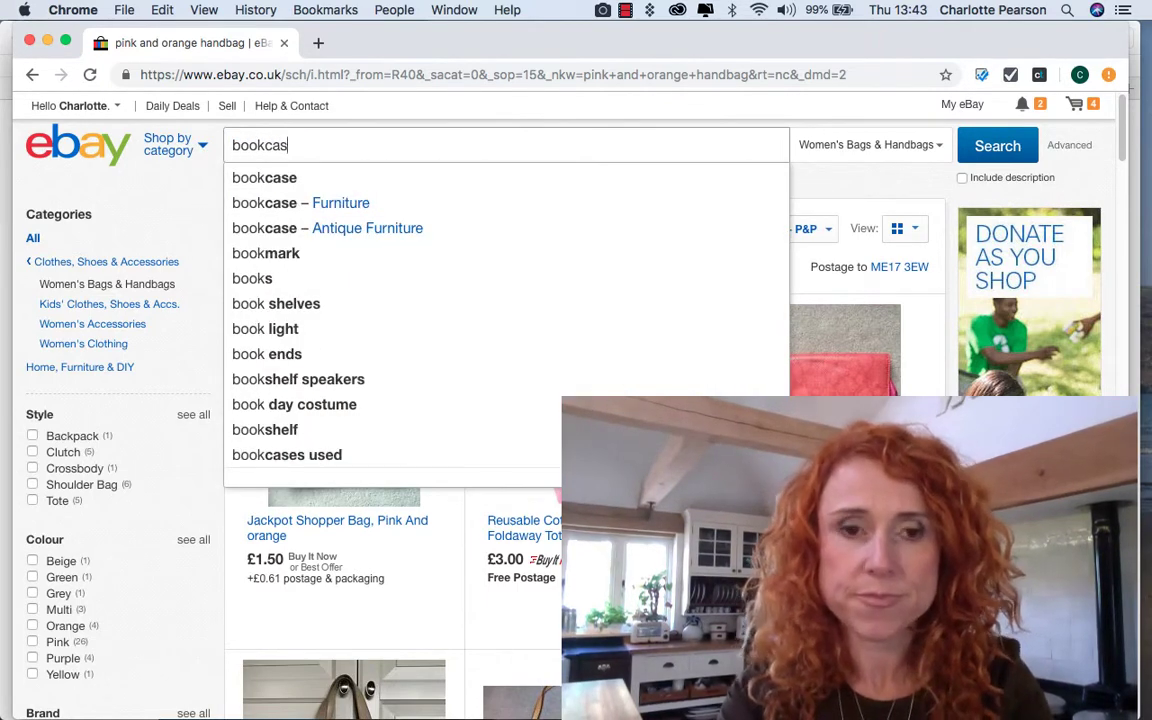
{"action": "type", "text": "e"}
{"action": "key", "text": "Return"}
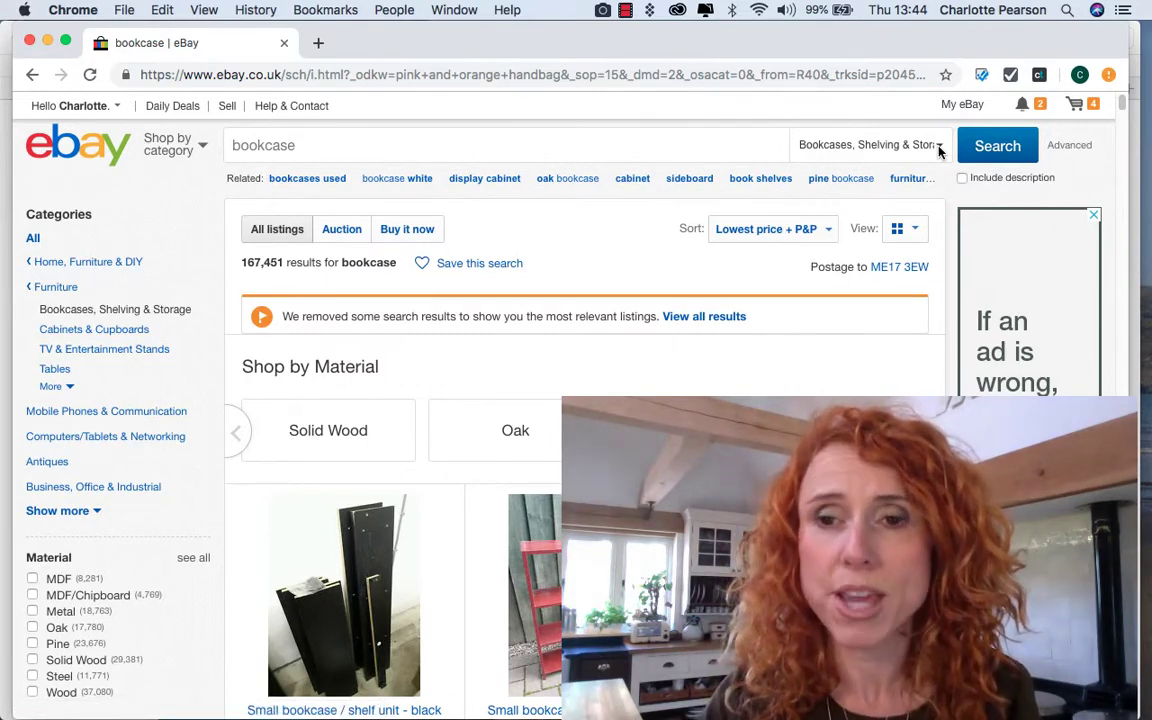
Widen the bookcase search to All Categories and run it again
{"action": "left_click", "coordinate": [882, 147]}
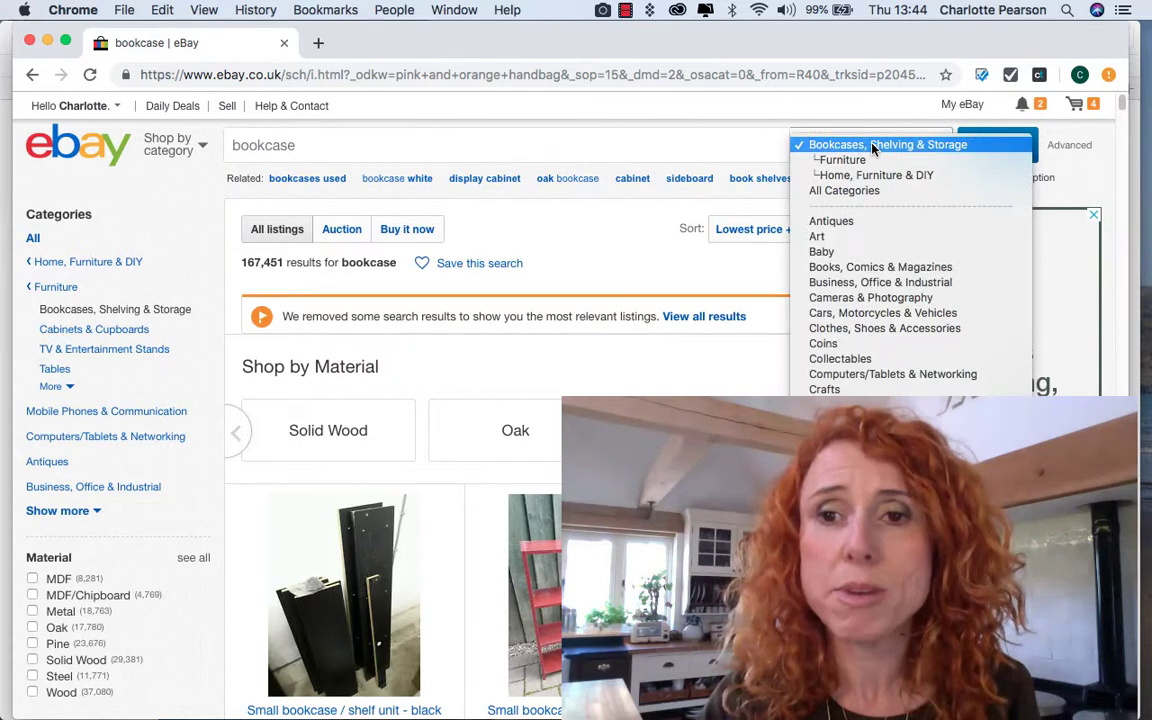
{"action": "left_click", "coordinate": [840, 191]}
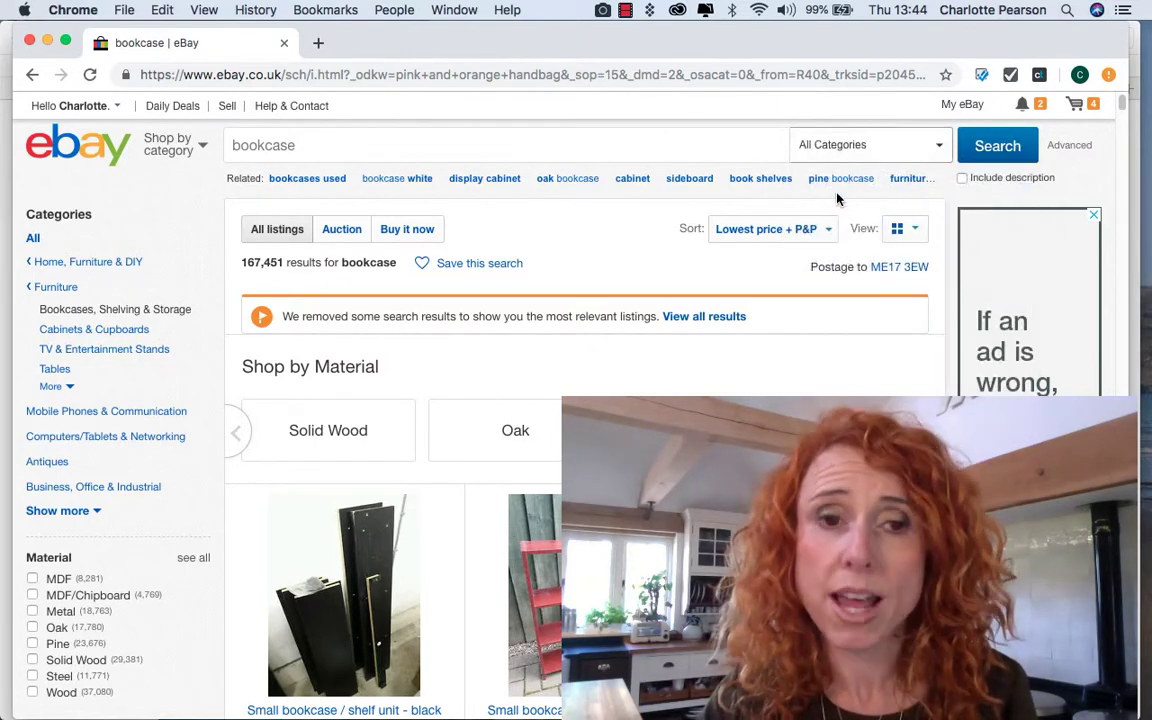
{"action": "left_click", "coordinate": [997, 145]}
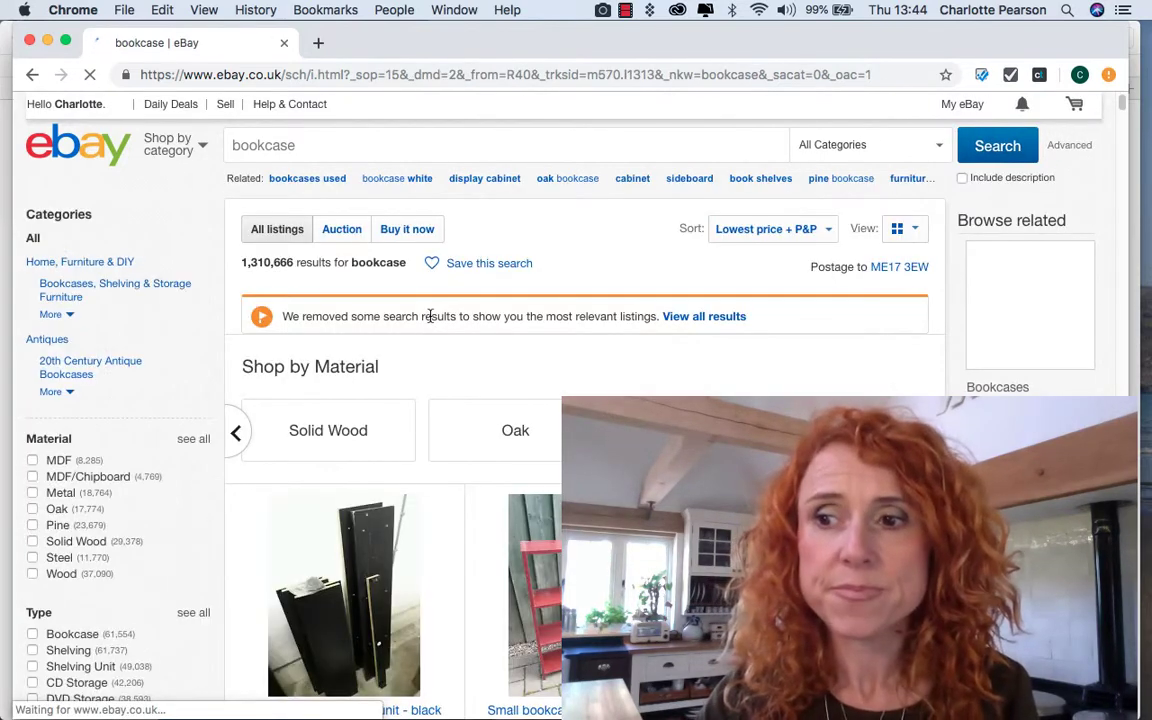
Limit the bookcase results to items located within 50 miles of the preset postcode
{"action": "scroll", "coordinate": [143, 400], "scroll_direction": "down", "scroll_amount": 3}
{"action": "scroll", "coordinate": [143, 400], "scroll_direction": "down", "scroll_amount": 10}
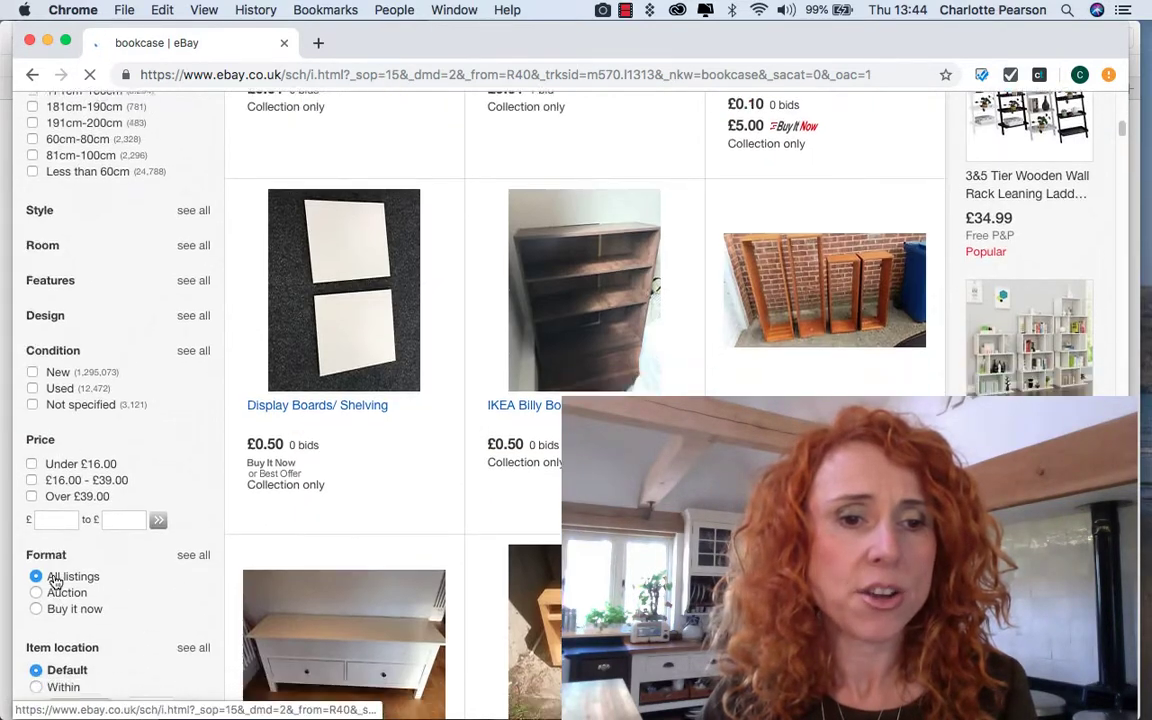
{"action": "scroll", "coordinate": [55, 582], "scroll_direction": "down", "scroll_amount": 4}
{"action": "scroll", "coordinate": [55, 582], "scroll_direction": "down", "scroll_amount": 1}
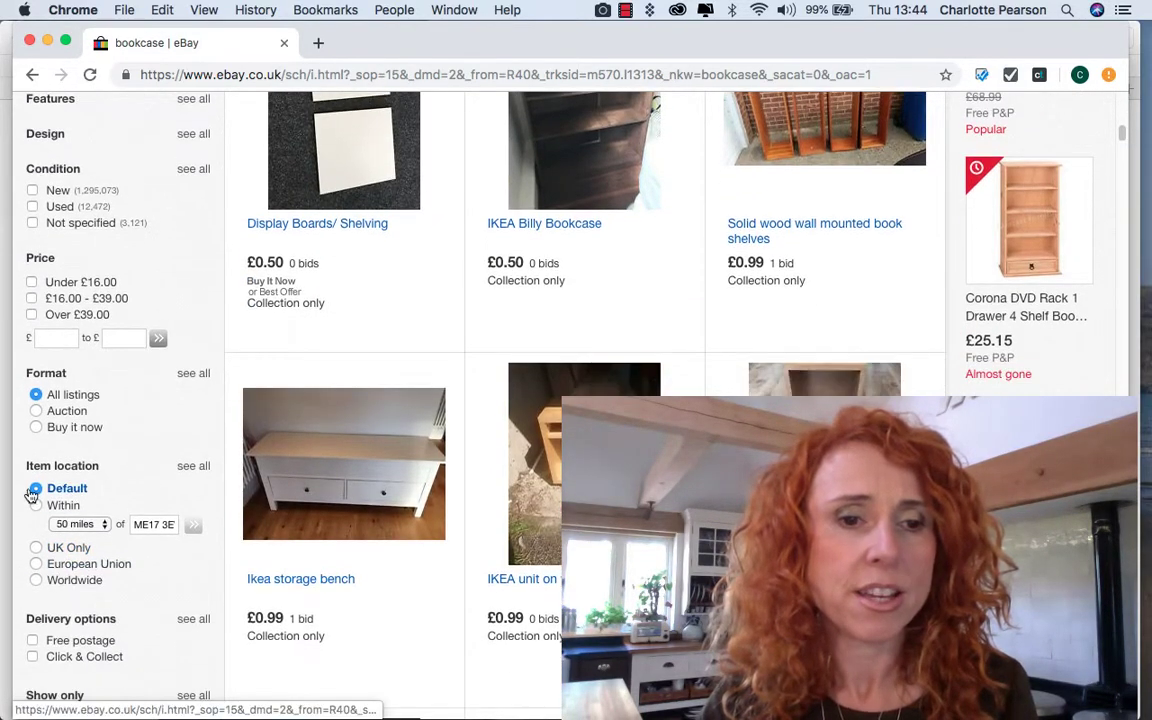
{"action": "left_click", "coordinate": [140, 535]}
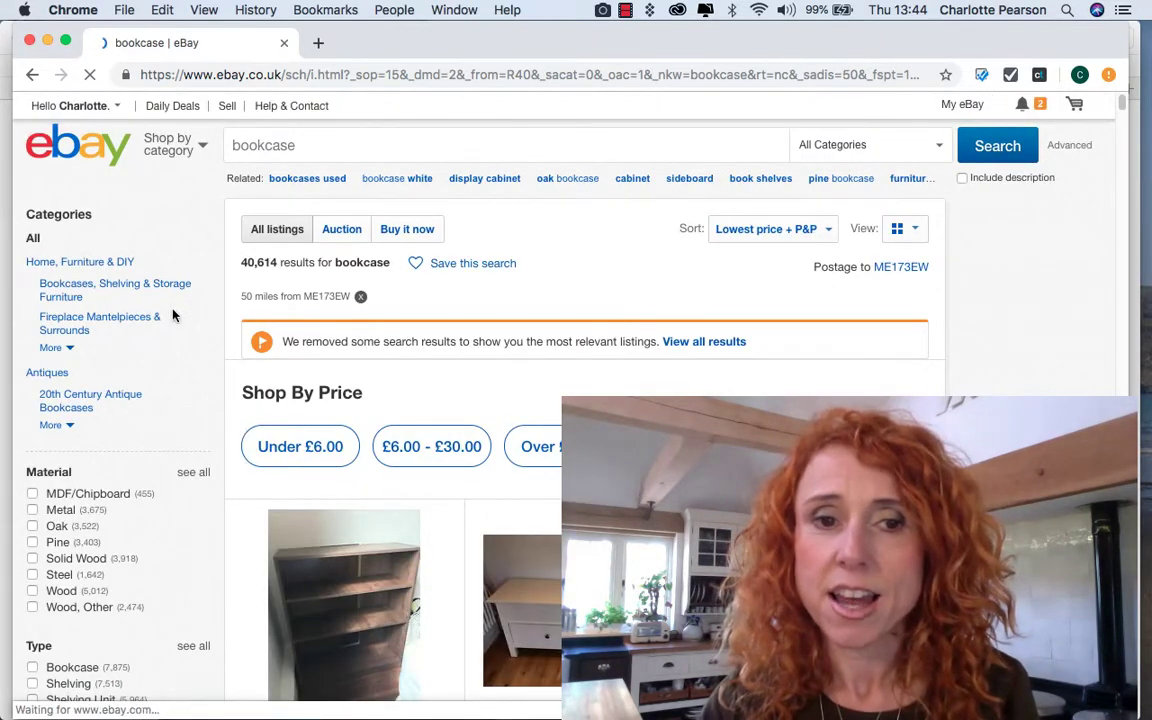
Sort the bookcase results by Nearest First and look through the closest listings
{"action": "left_click", "coordinate": [772, 229]}
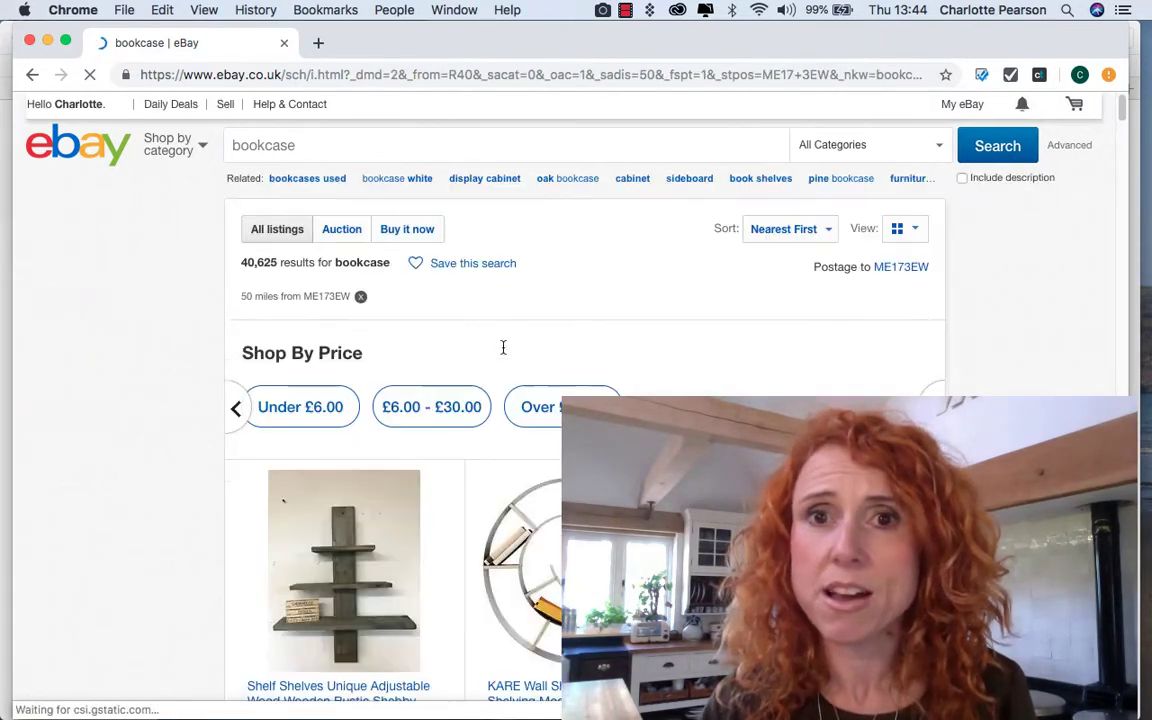
{"action": "scroll", "coordinate": [590, 355], "scroll_direction": "down", "scroll_amount": 2}
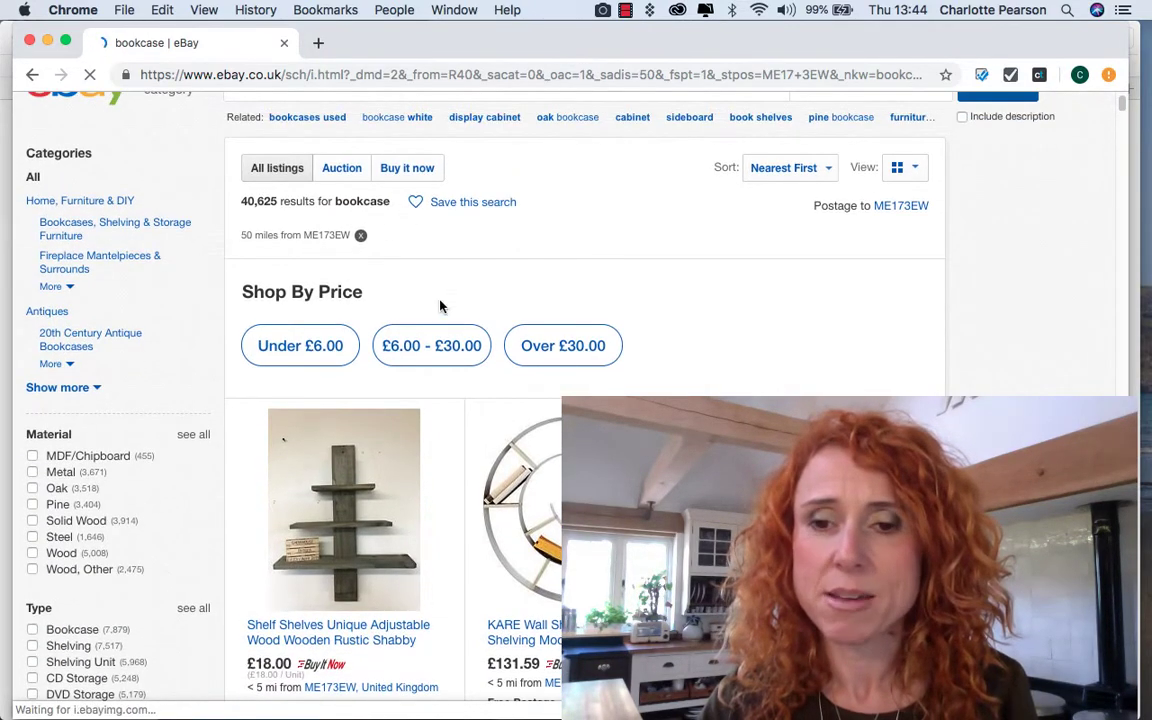
{"action": "scroll", "coordinate": [482, 337], "scroll_direction": "down", "scroll_amount": 5}
{"action": "scroll", "coordinate": [482, 337], "scroll_direction": "down", "scroll_amount": 15}
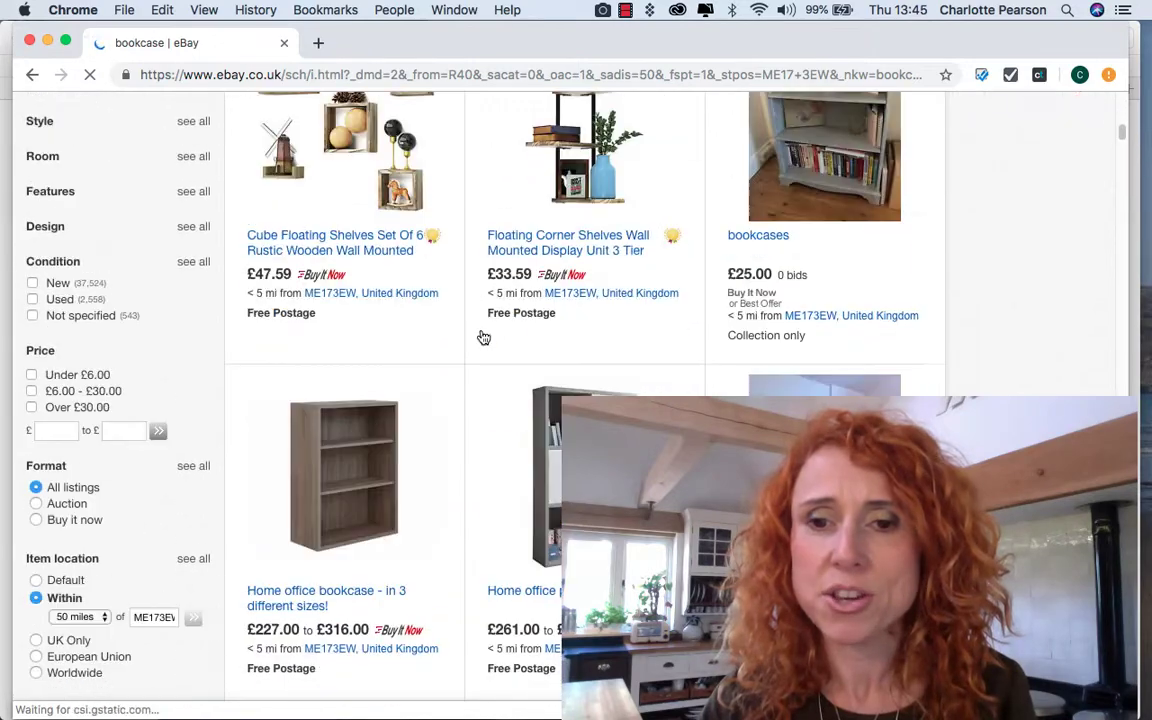
{"action": "scroll", "coordinate": [482, 337], "scroll_direction": "down", "scroll_amount": 8}
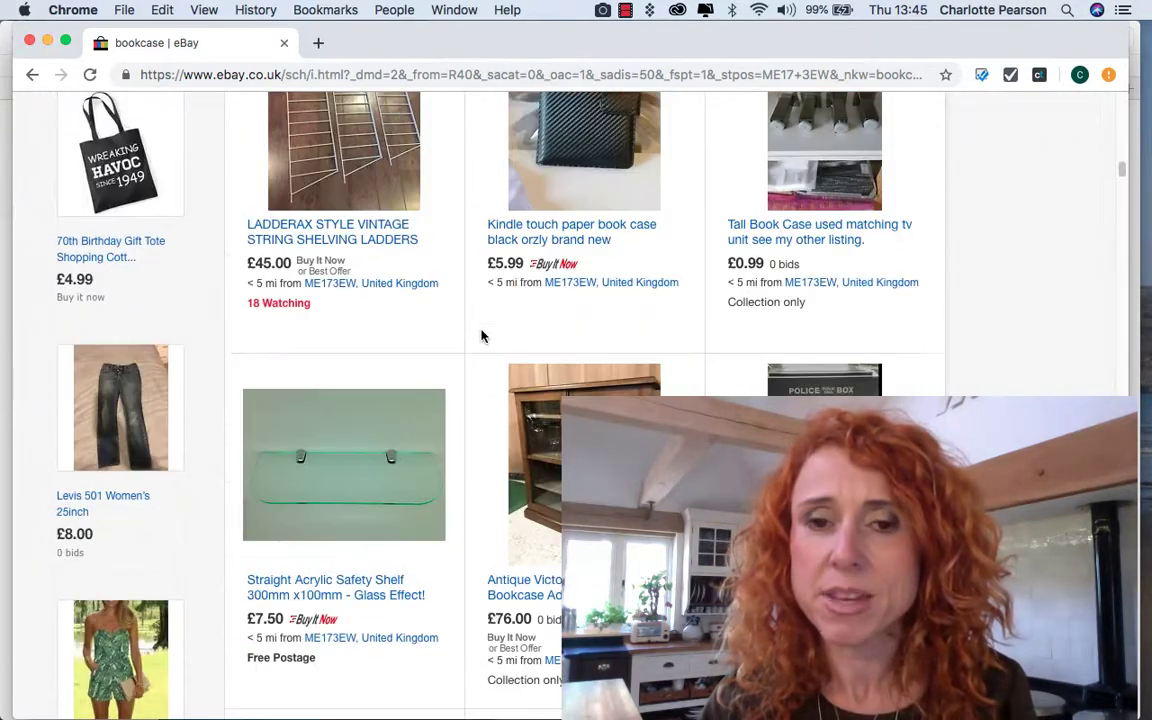
{"action": "scroll", "coordinate": [482, 337], "scroll_direction": "up", "scroll_amount": 12}
{"action": "scroll", "coordinate": [482, 337], "scroll_direction": "up", "scroll_amount": 10}
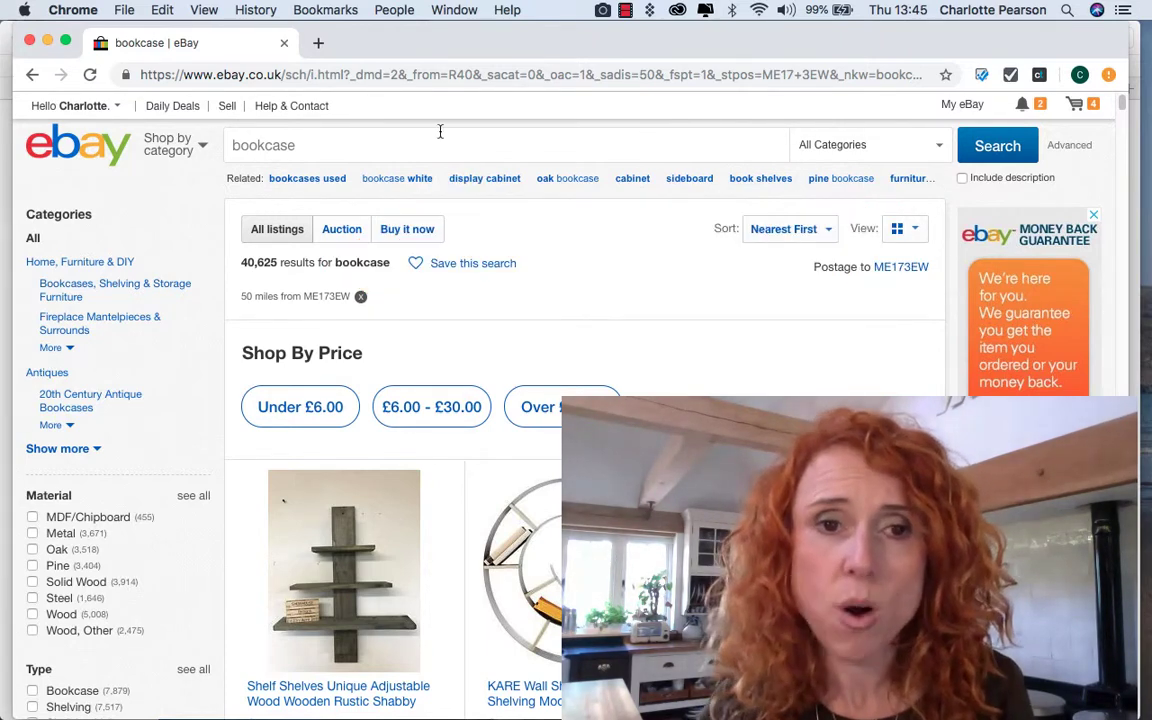
Replace the bookcase query with a search for "pink shoes"
{"action": "left_click_drag", "start_coordinate": [300, 145], "coordinate": [206, 149]}
{"action": "type", "text": "pi"}
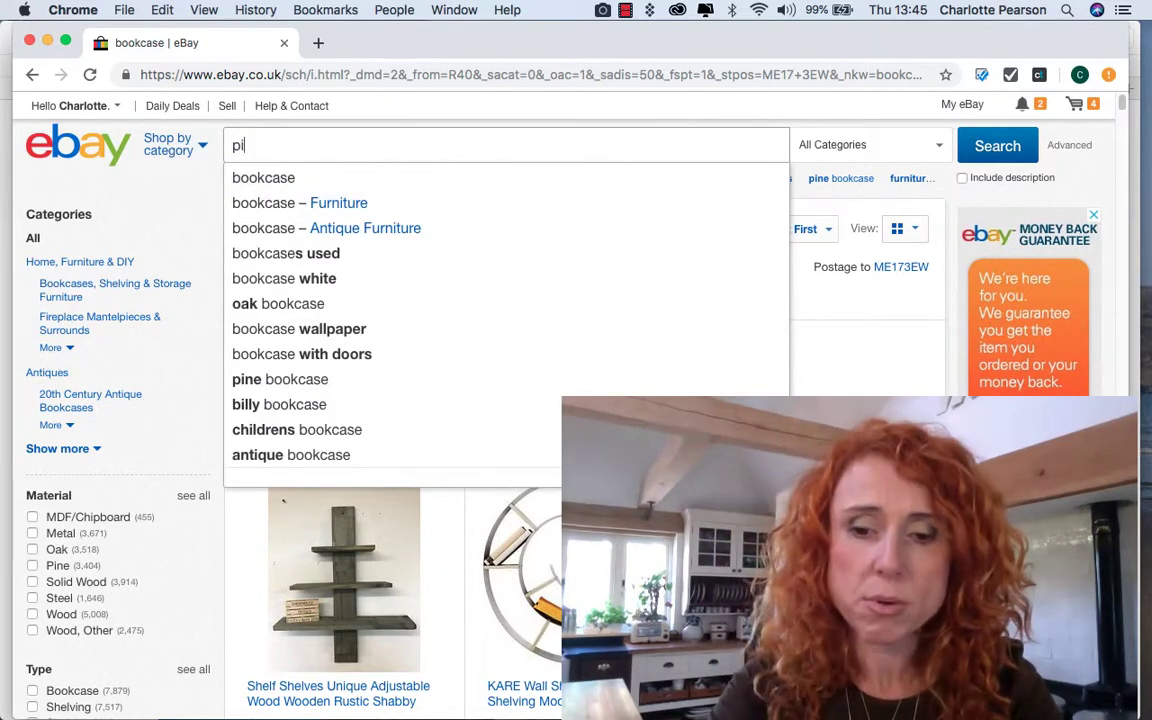
{"action": "type", "text": "nk shelv"}
{"action": "key", "text": "BackSpace"}
{"action": "key", "text": "BackSpace"}
{"action": "key", "text": "BackSpace"}
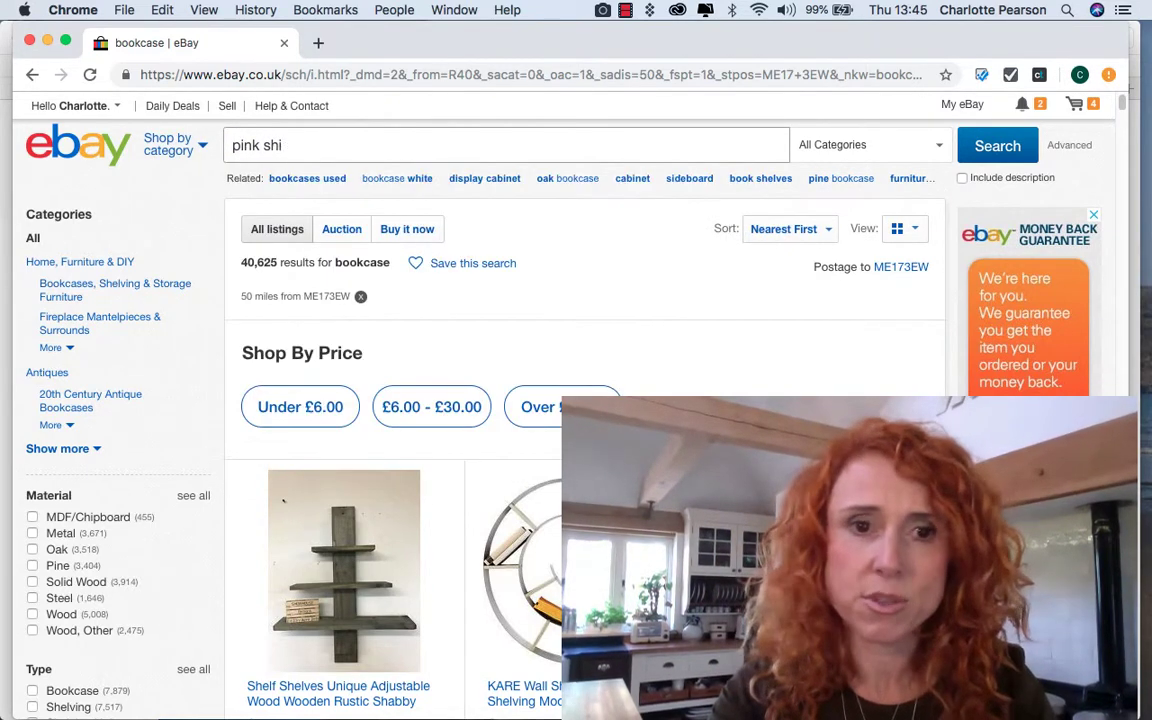
{"action": "type", "text": "oes"}
{"action": "key", "text": "Return"}
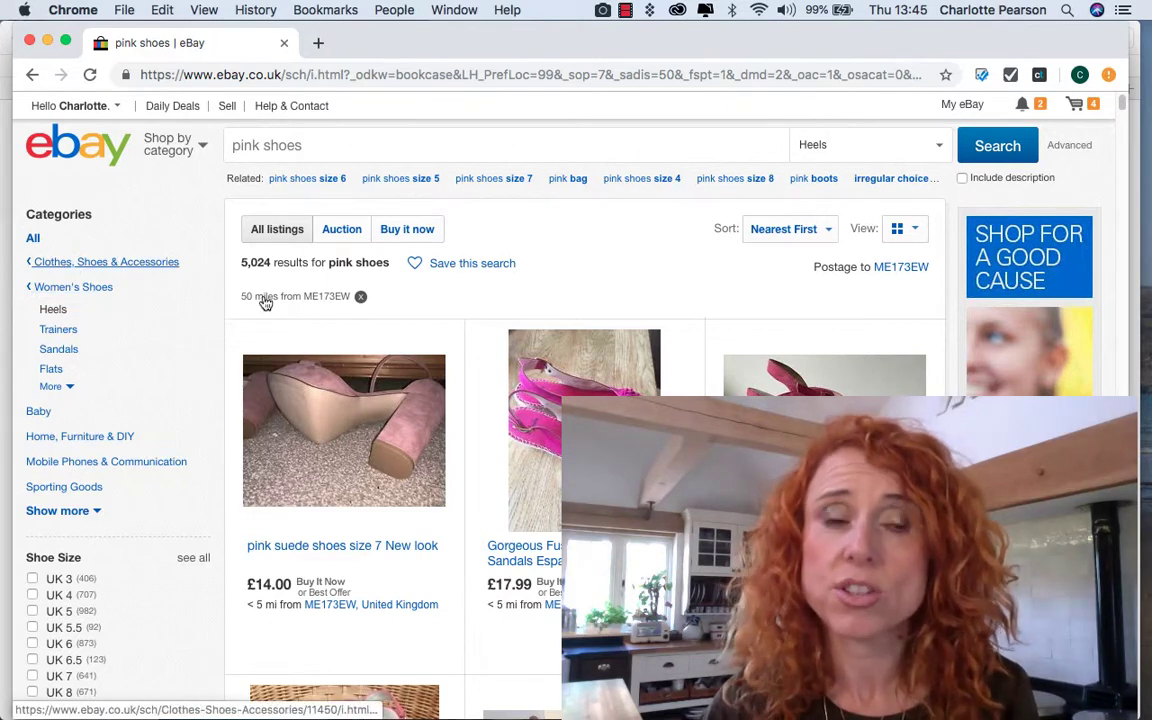
Narrow the pink shoes results to Kids' Clothes, Shoes & Accs and remove the 50-mile distance filter
{"action": "left_click", "coordinate": [85, 262]}
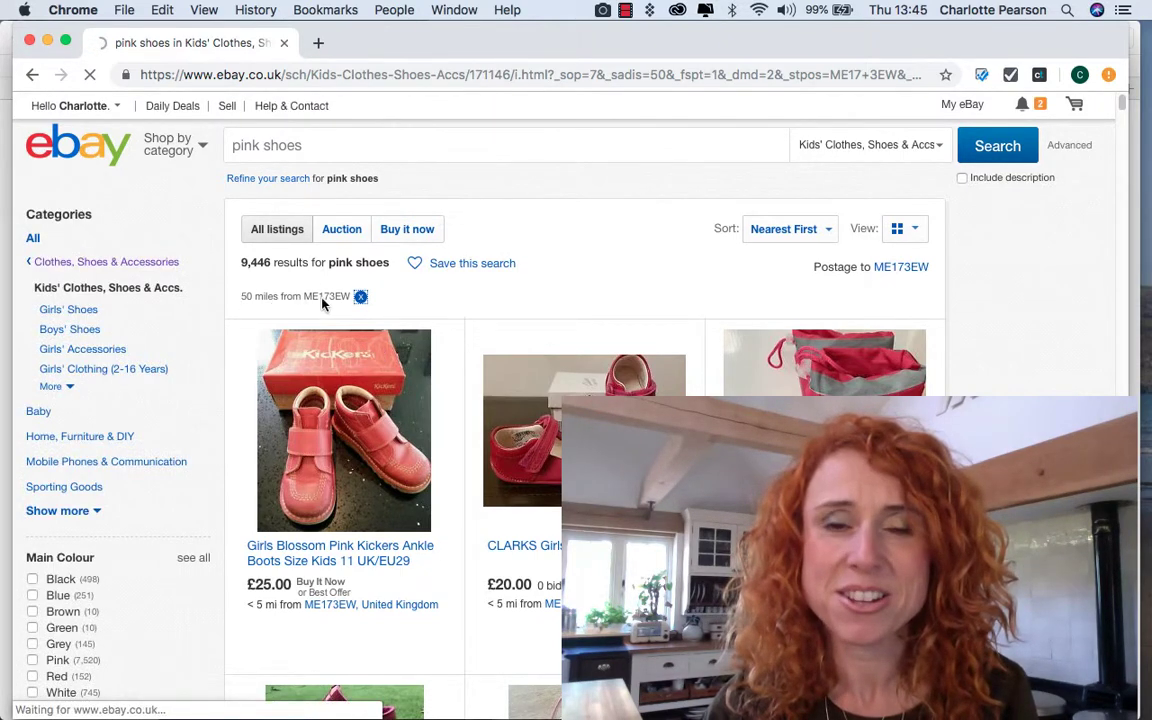
{"action": "left_click", "coordinate": [357, 299]}
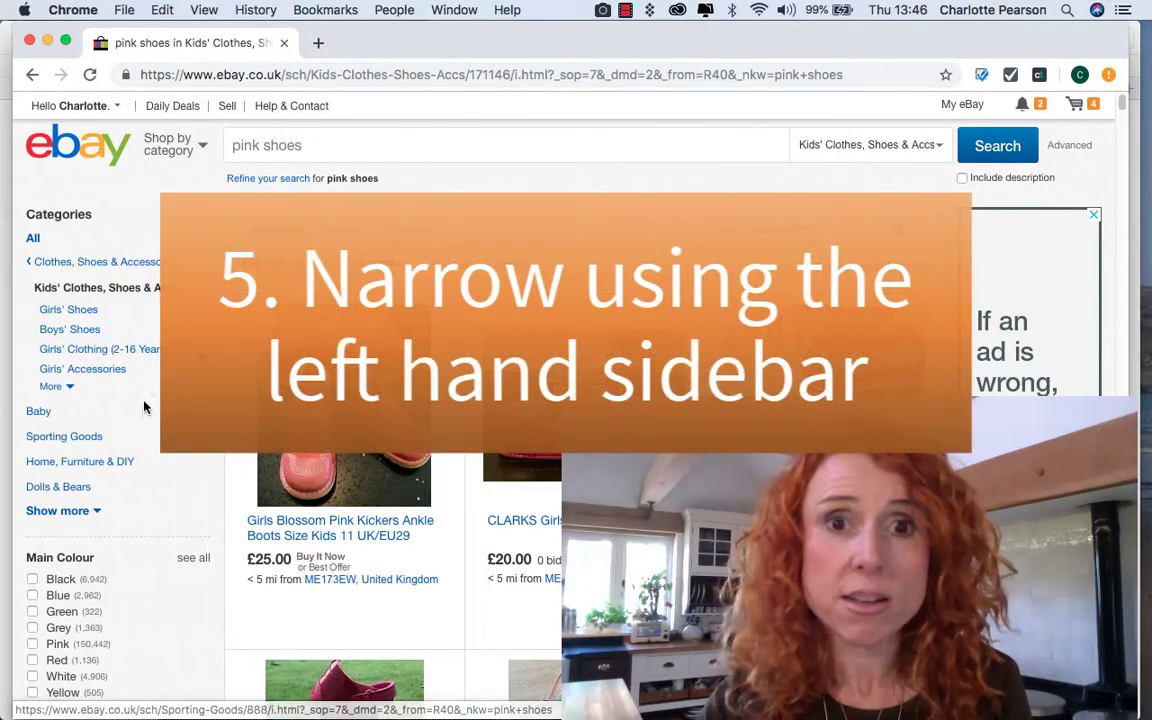
Review the available filters for the pink shoes results, from colour and brand through condition, price, format, item location and delivery options
{"action": "scroll", "coordinate": [146, 408], "scroll_direction": "down", "scroll_amount": 2}
{"action": "scroll", "coordinate": [146, 408], "scroll_direction": "up", "scroll_amount": 2}
{"action": "scroll", "coordinate": [146, 406], "scroll_direction": "down", "scroll_amount": 6}
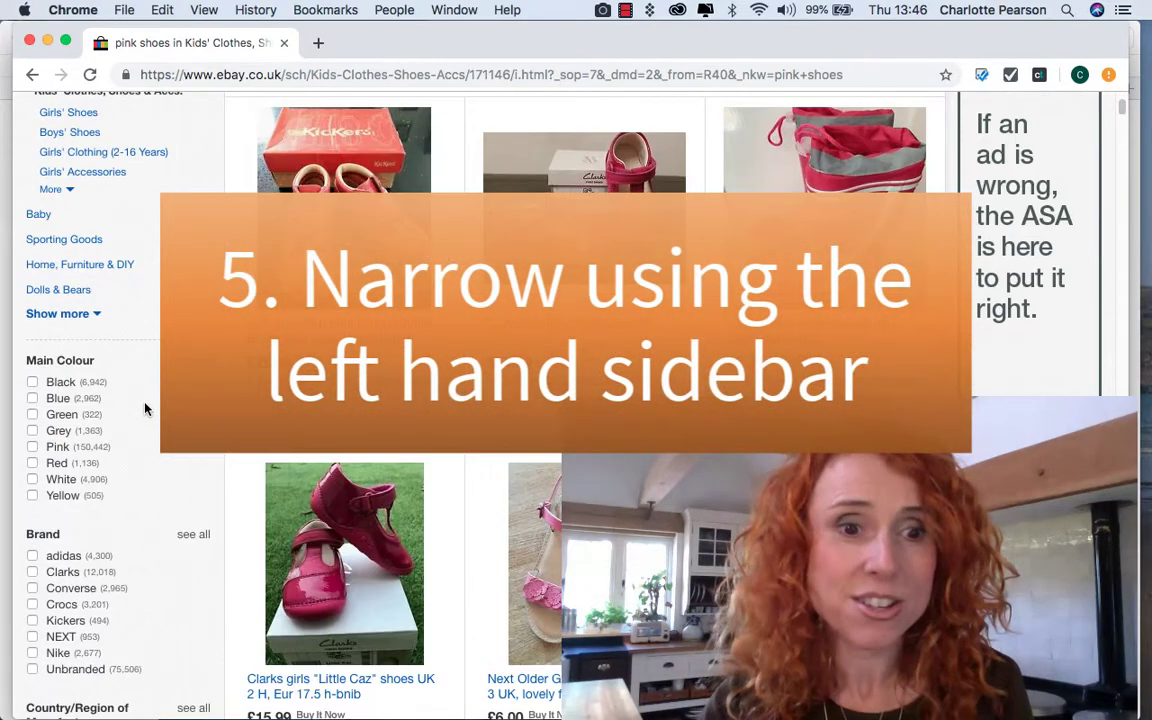
{"action": "scroll", "coordinate": [80, 478], "scroll_direction": "down", "scroll_amount": 2}
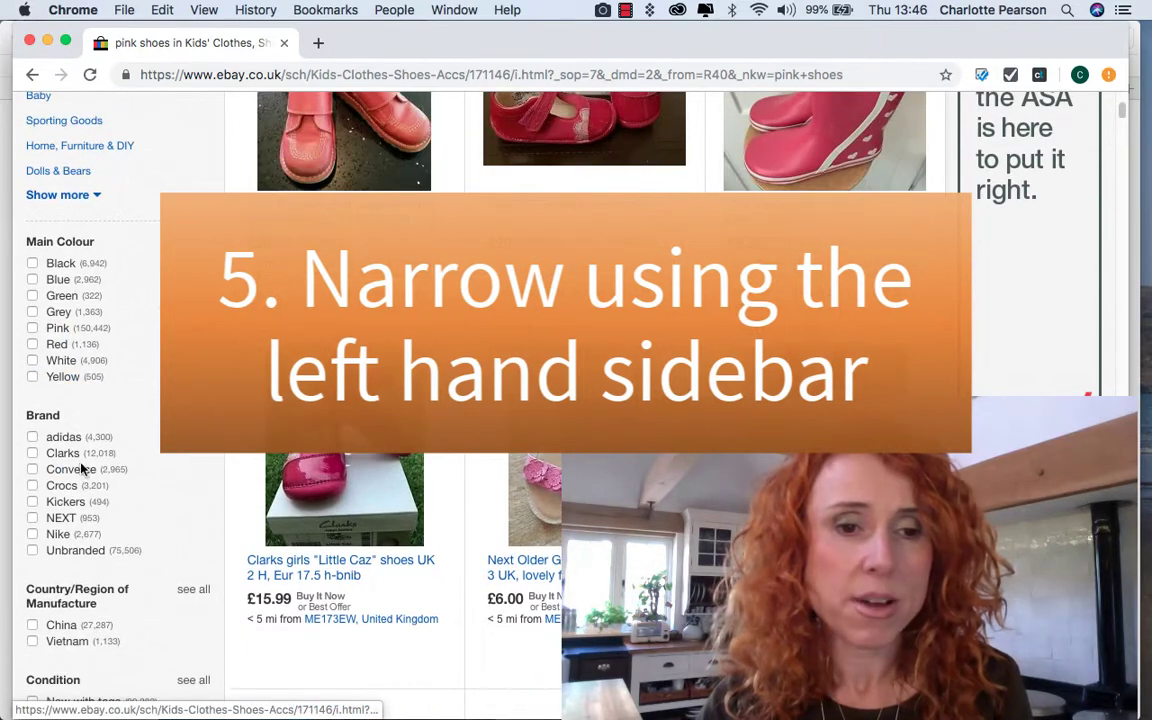
{"action": "scroll", "coordinate": [110, 557], "scroll_direction": "down", "scroll_amount": 8}
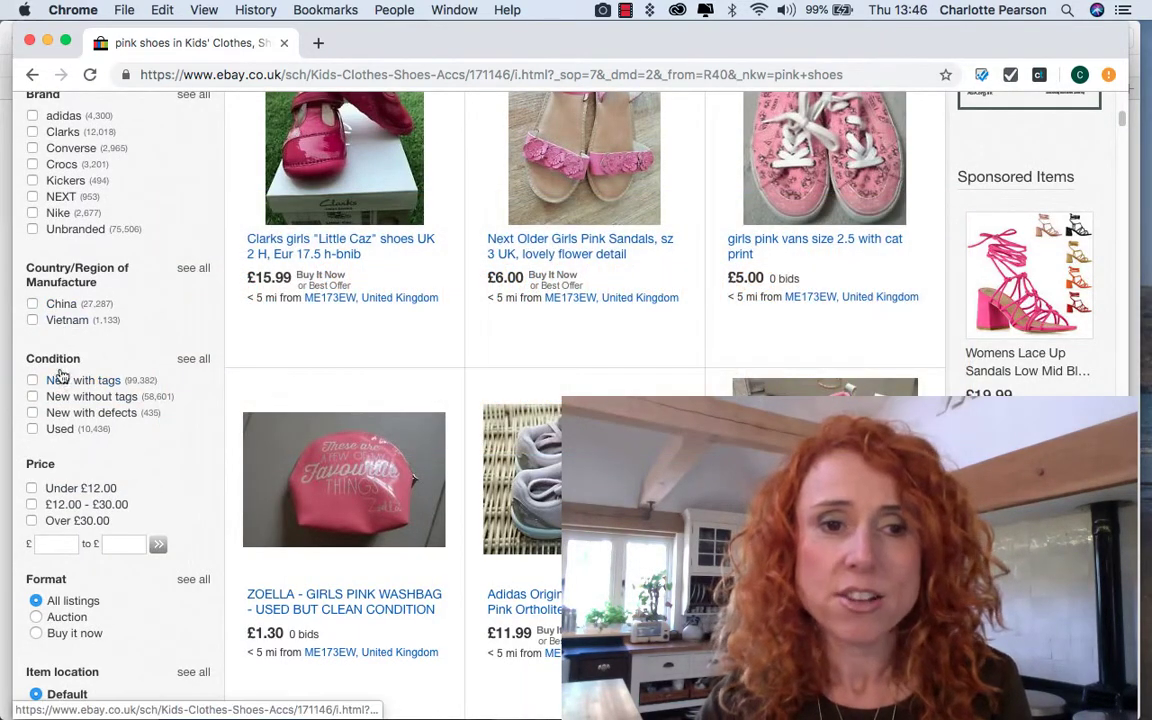
{"action": "scroll", "coordinate": [108, 405], "scroll_direction": "down", "scroll_amount": 2}
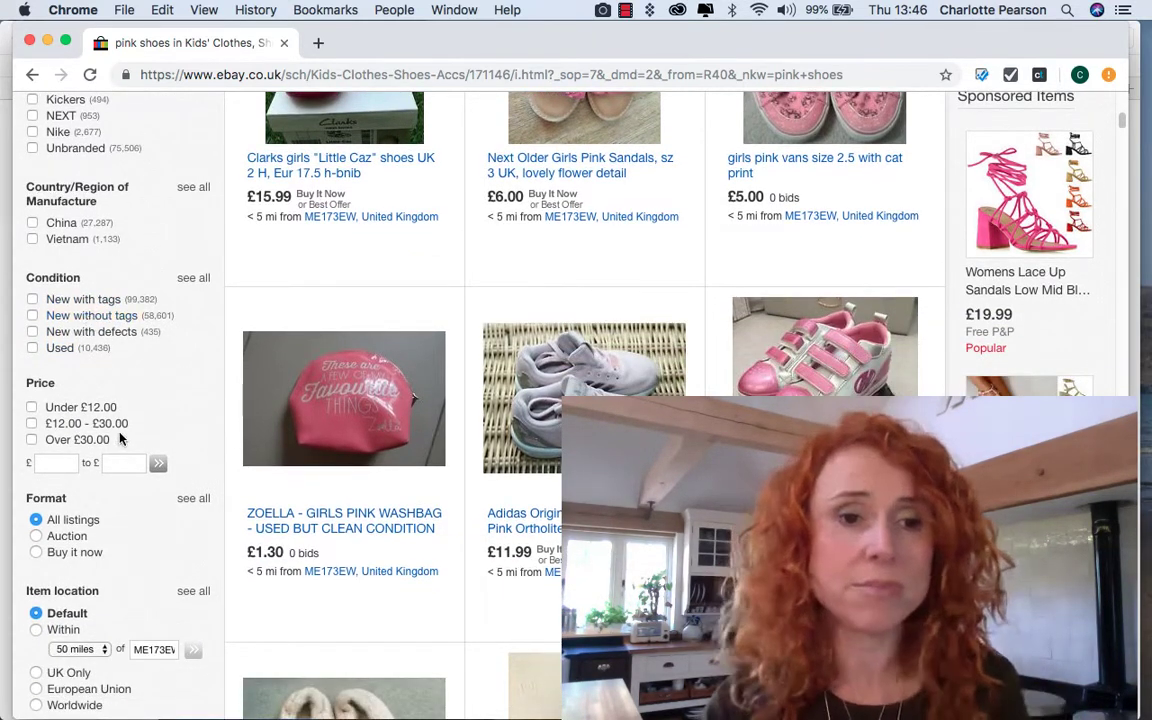
{"action": "scroll", "coordinate": [107, 388], "scroll_direction": "down", "scroll_amount": 4}
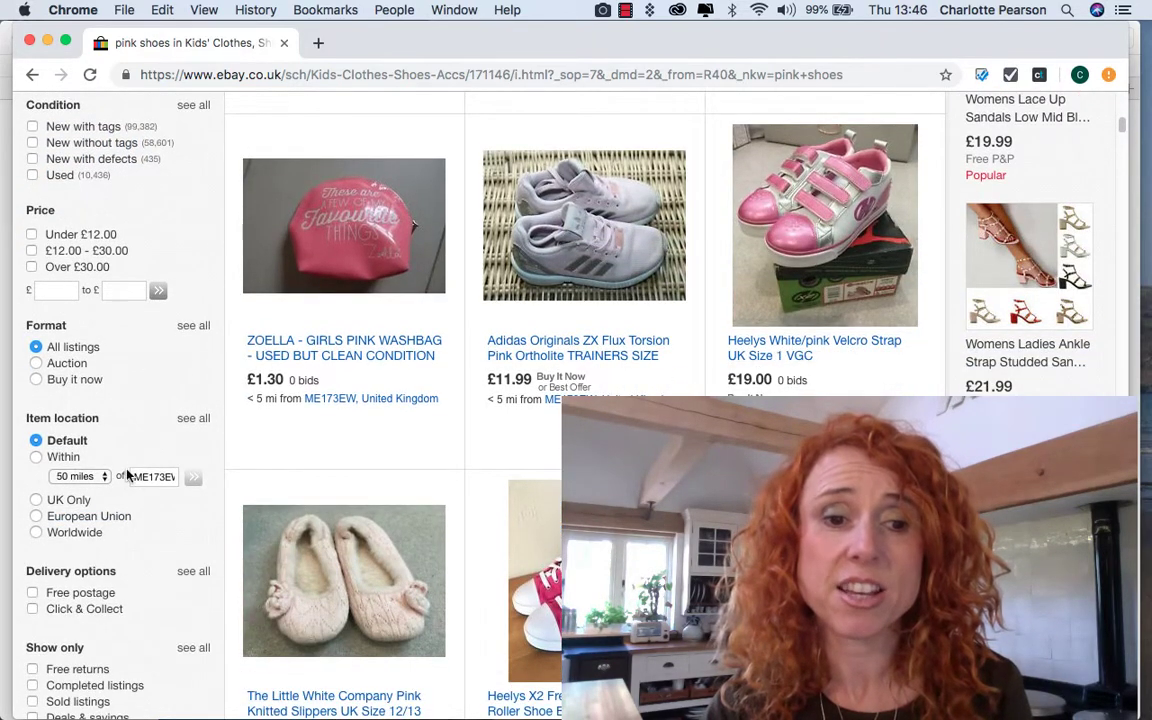
{"action": "scroll", "coordinate": [127, 475], "scroll_direction": "down", "scroll_amount": 3}
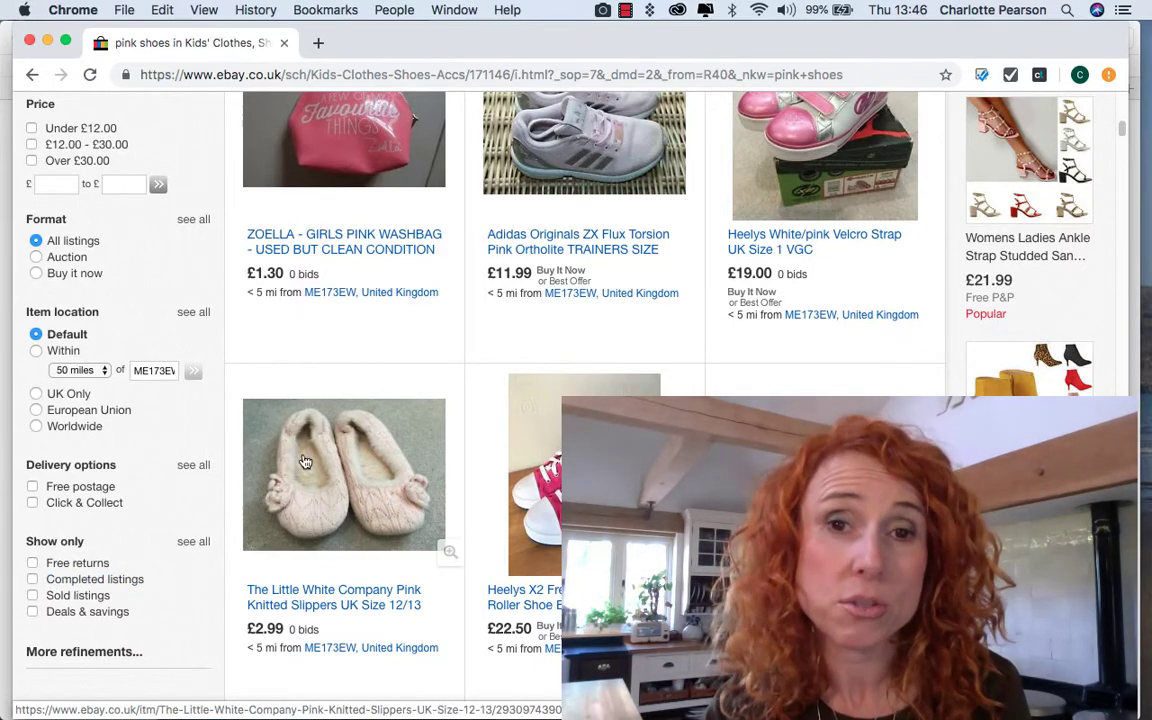
{"action": "scroll", "coordinate": [340, 440], "scroll_direction": "up", "scroll_amount": 10}
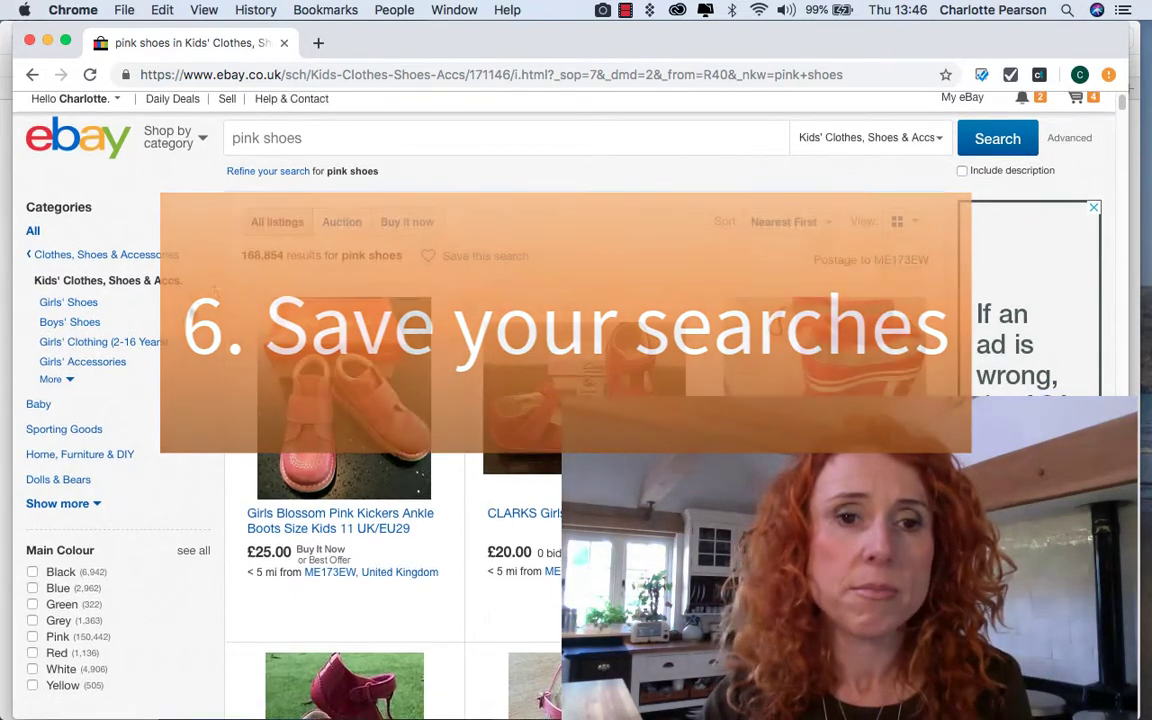
Replace the pink shoes query with "bookcase" and run the search across All Categories
{"action": "left_click_drag", "start_coordinate": [305, 146], "coordinate": [215, 155]}
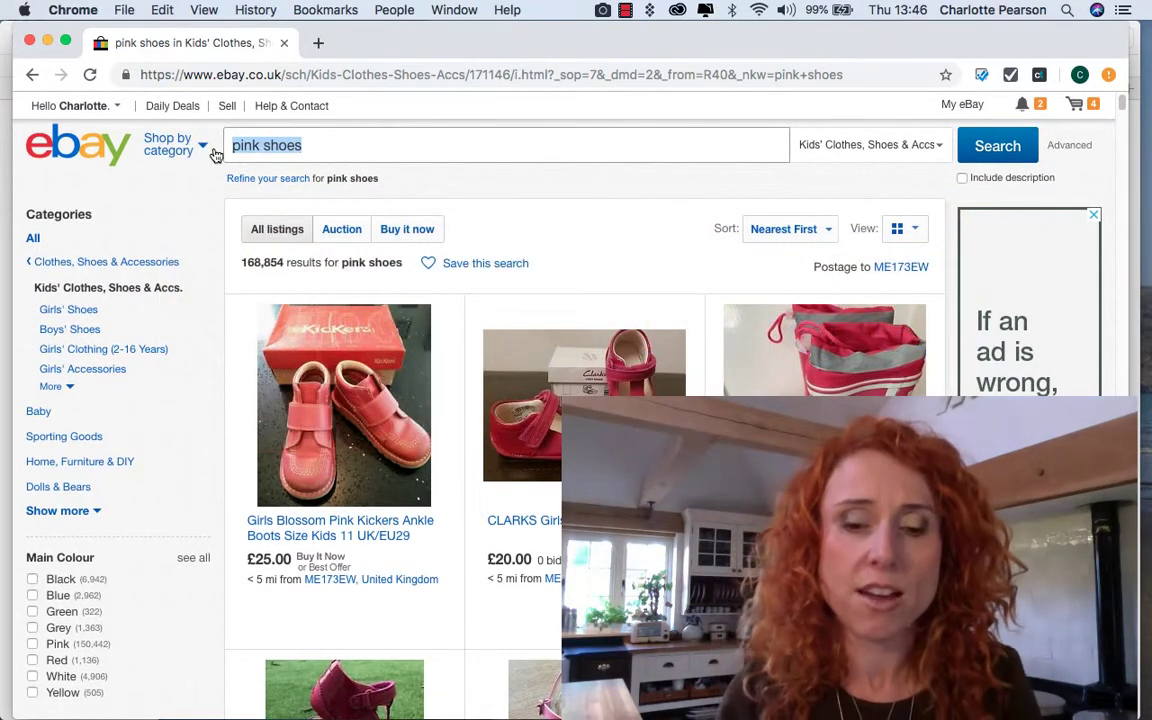
{"action": "type", "text": "boo"}
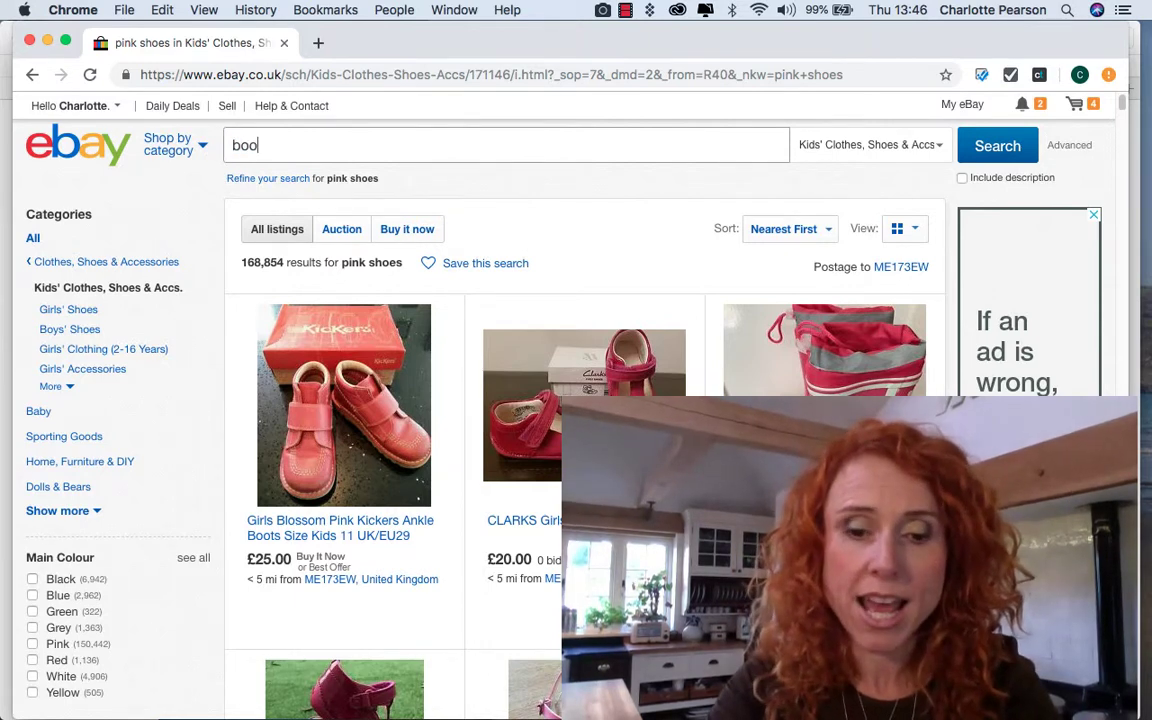
{"action": "type", "text": "kcase"}
{"action": "key", "text": "Return"}
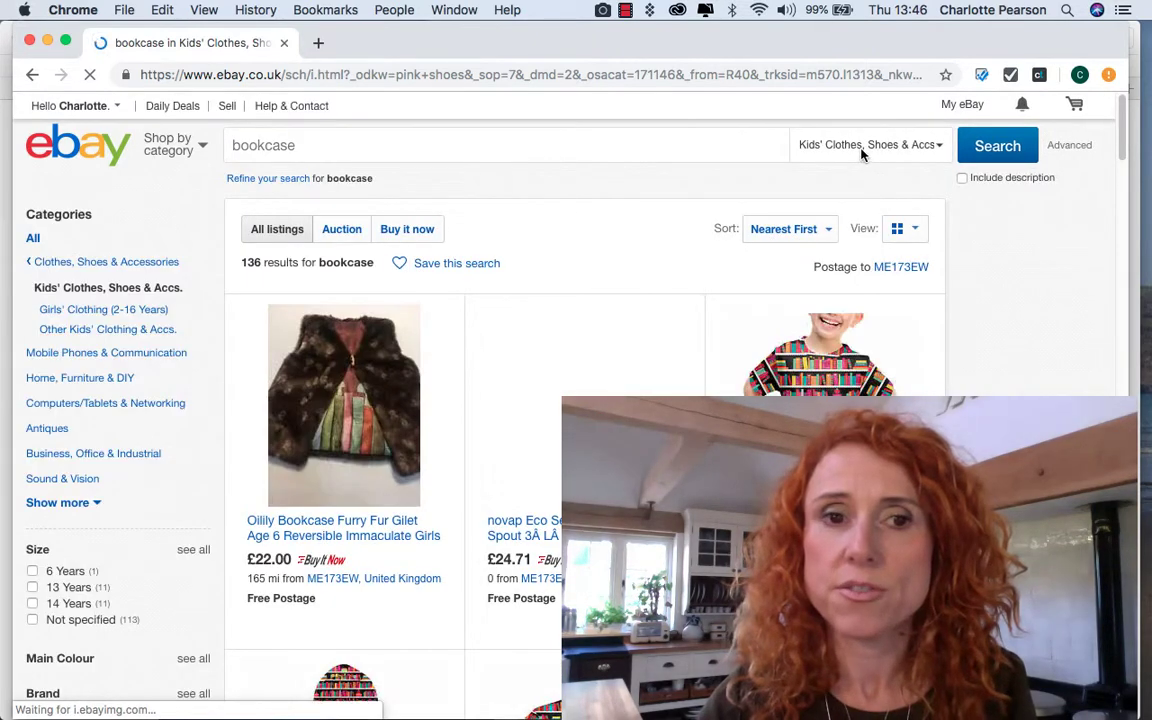
{"action": "left_click", "coordinate": [860, 147]}
{"action": "left_click", "coordinate": [855, 176]}
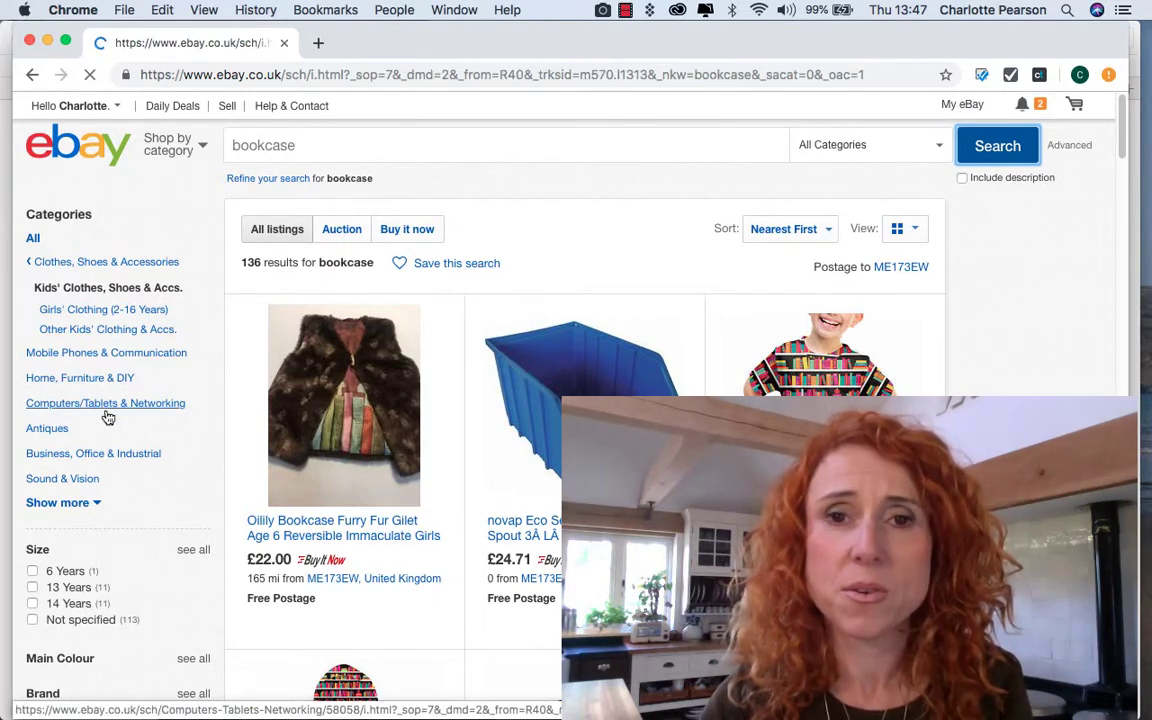
Filter the bookcase results to a height of 181cm-190cm
{"action": "scroll", "coordinate": [113, 476], "scroll_direction": "down", "scroll_amount": 10}
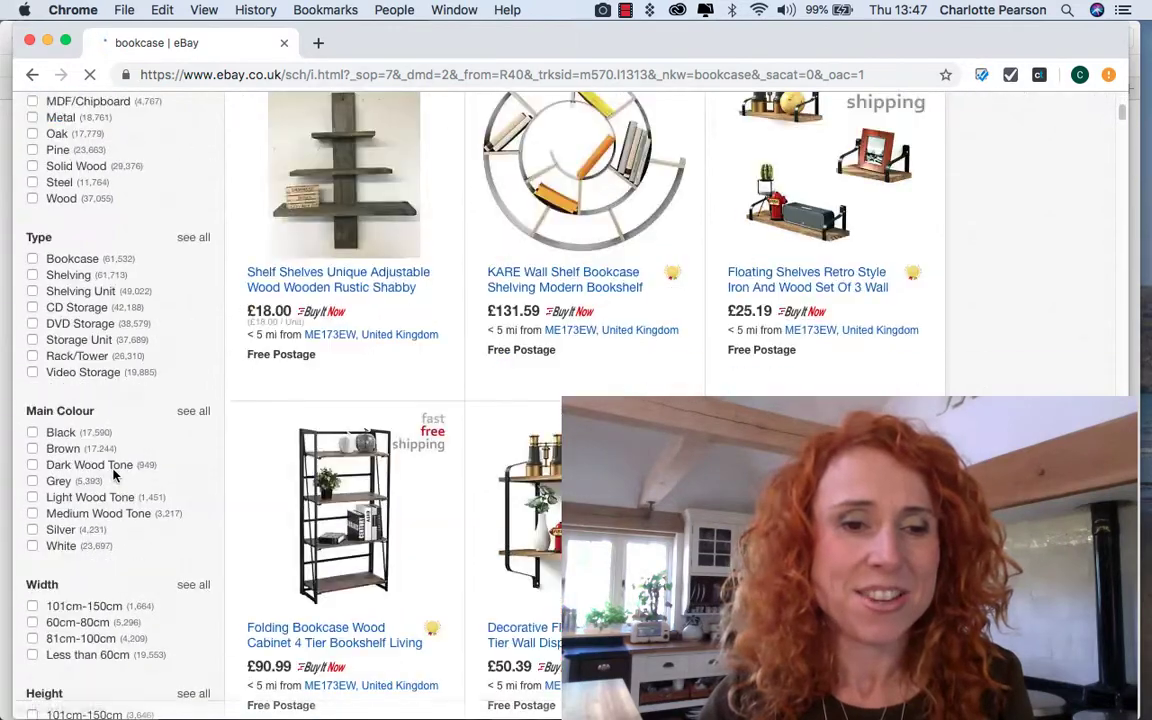
{"action": "scroll", "coordinate": [113, 476], "scroll_direction": "down", "scroll_amount": 4}
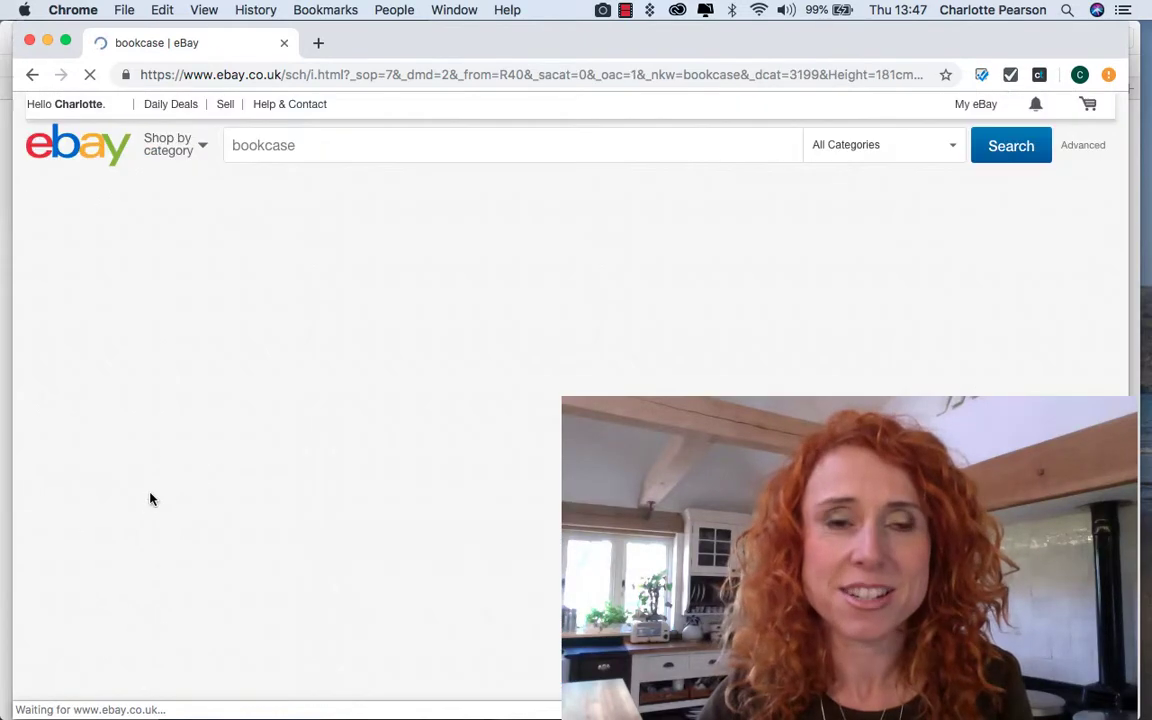
Limit the bookcase results to items located within 50 miles of the preset postcode, after checking the condition and price filters
{"action": "scroll", "coordinate": [136, 500], "scroll_direction": "down", "scroll_amount": 10}
{"action": "scroll", "coordinate": [137, 501], "scroll_direction": "down", "scroll_amount": 5}
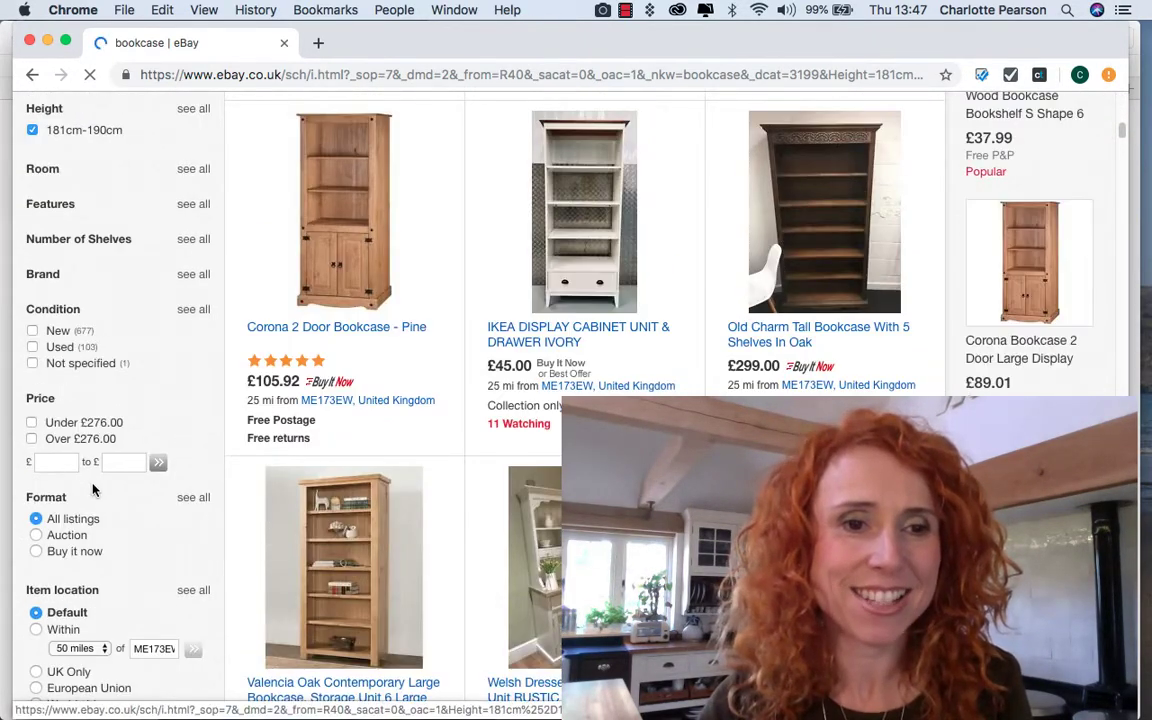
{"action": "scroll", "coordinate": [84, 486], "scroll_direction": "up", "scroll_amount": 2}
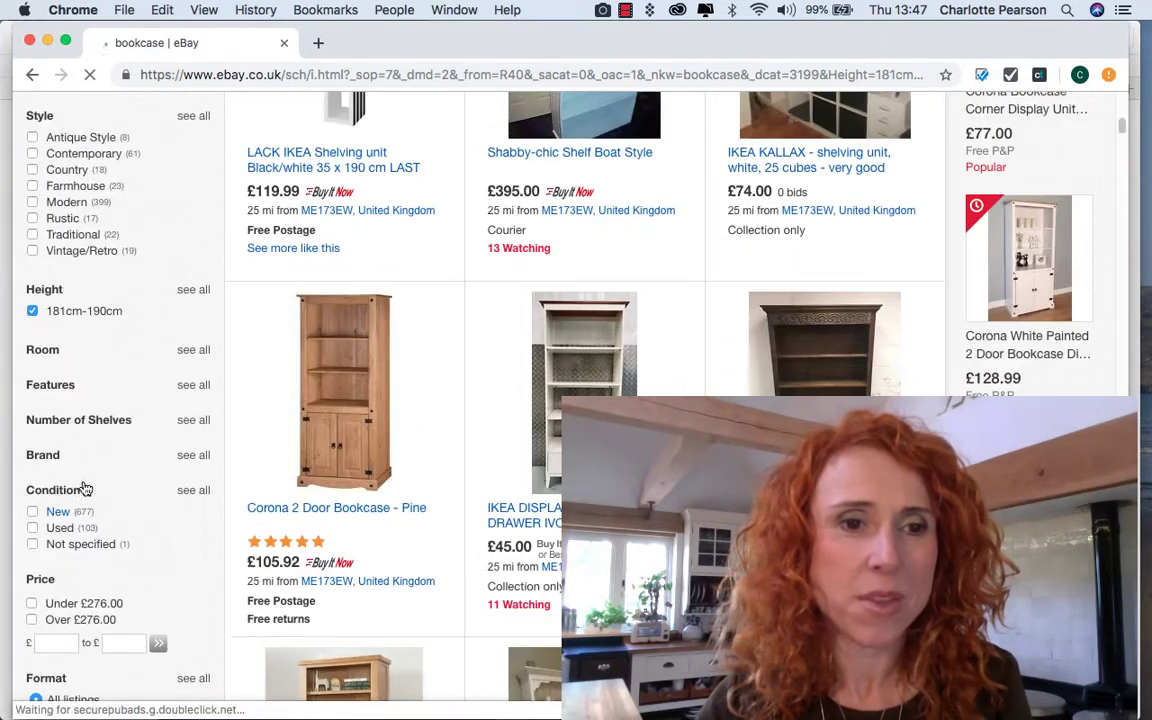
{"action": "scroll", "coordinate": [70, 400], "scroll_direction": "down", "scroll_amount": 3}
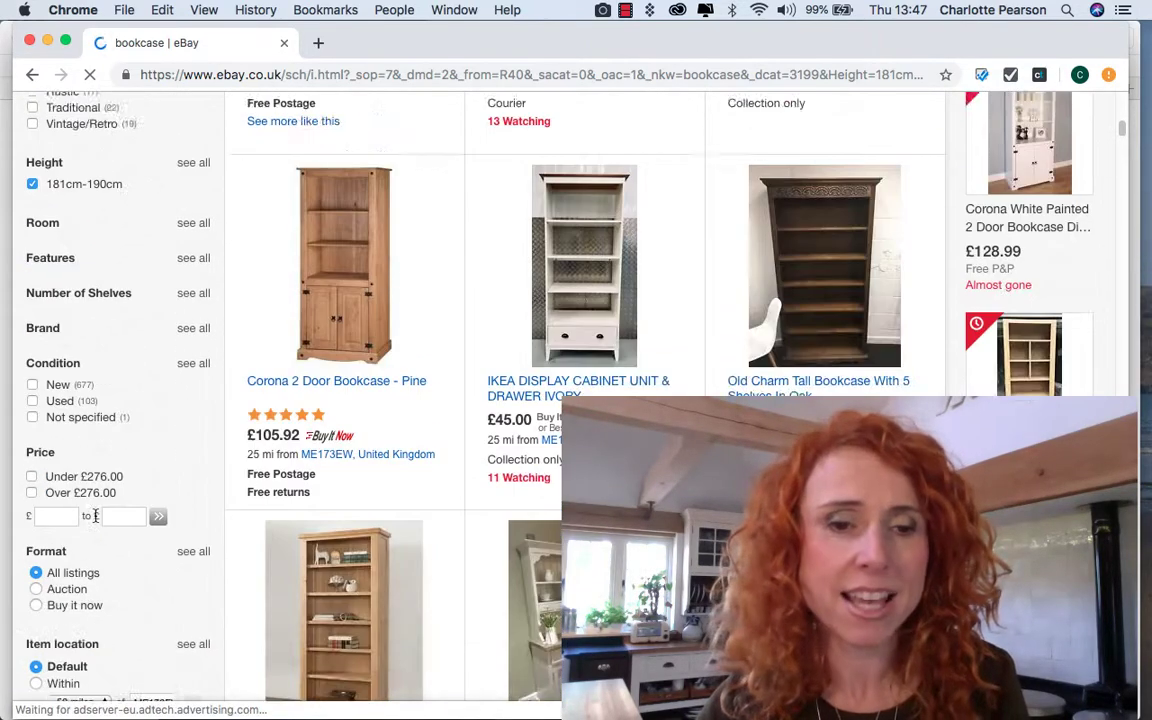
{"action": "scroll", "coordinate": [97, 522], "scroll_direction": "down", "scroll_amount": 2}
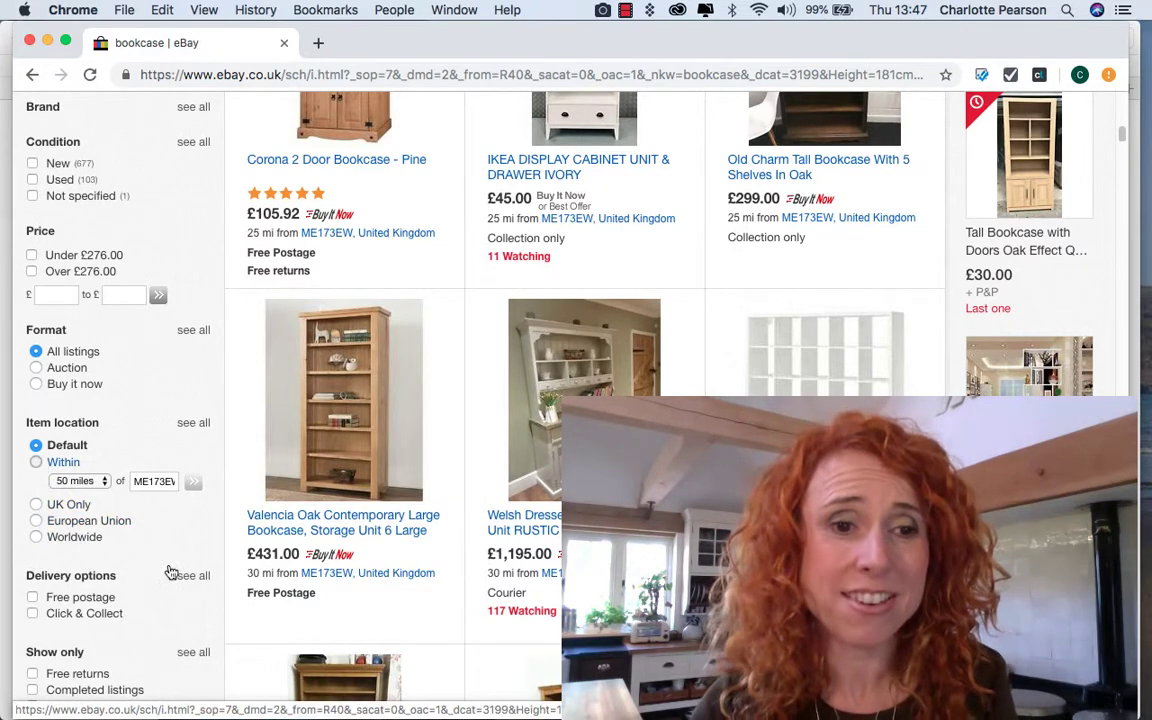
{"action": "left_click", "coordinate": [368, 573]}
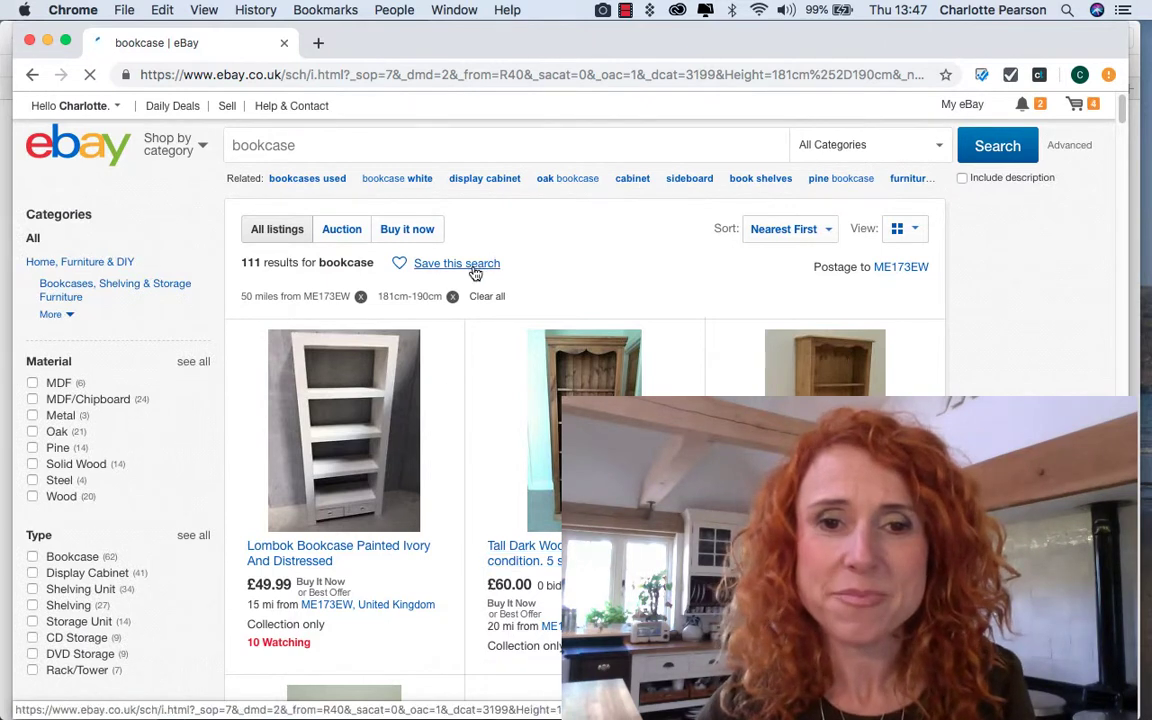
Remove the 181cm-190cm height filter and restrict the bookcase results to Used condition
{"action": "left_click", "coordinate": [452, 296]}
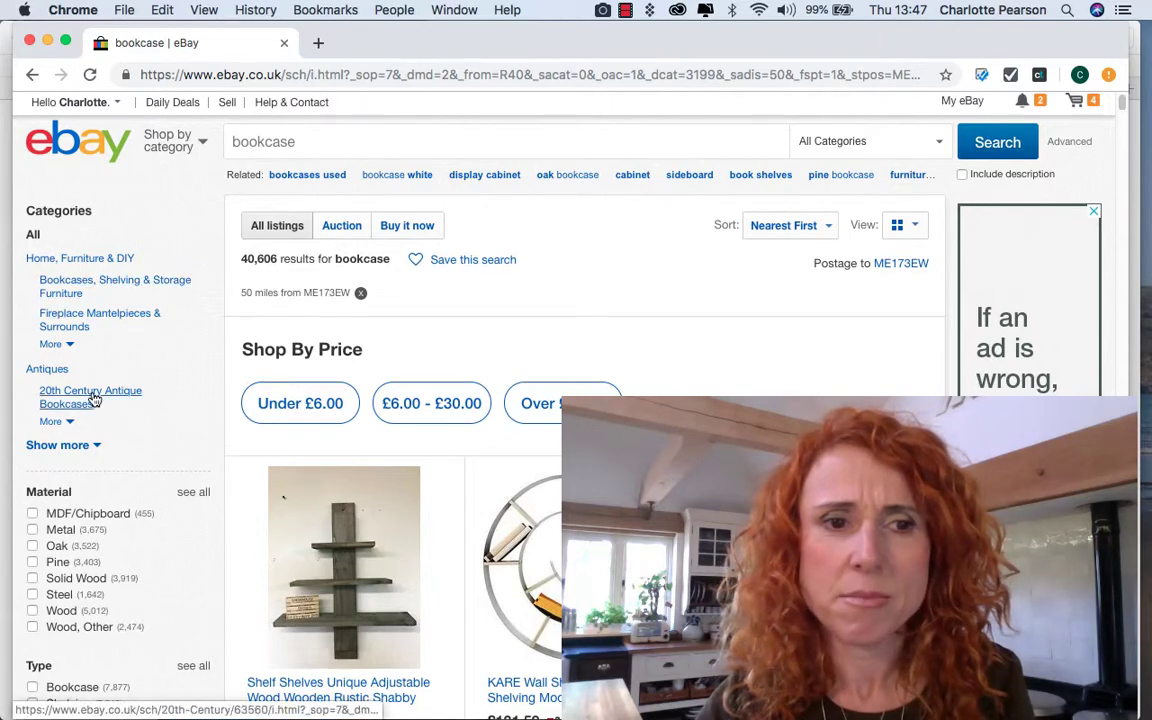
{"action": "scroll", "coordinate": [100, 400], "scroll_direction": "down", "scroll_amount": 10}
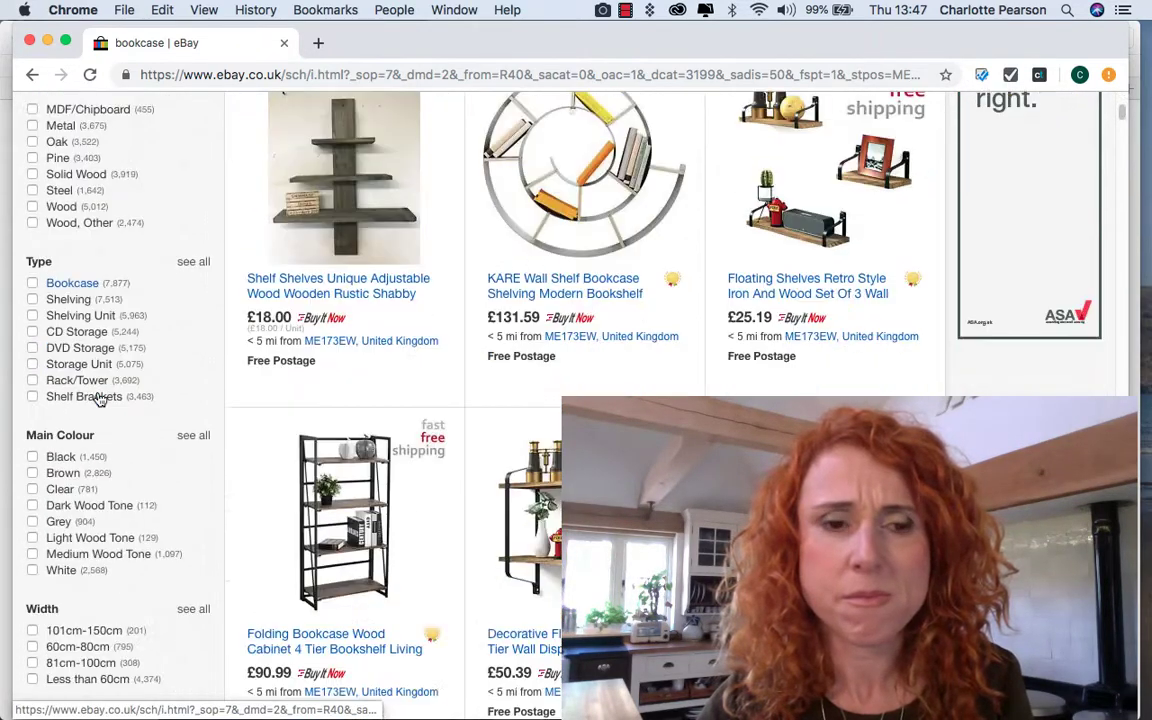
{"action": "scroll", "coordinate": [100, 399], "scroll_direction": "down", "scroll_amount": 8}
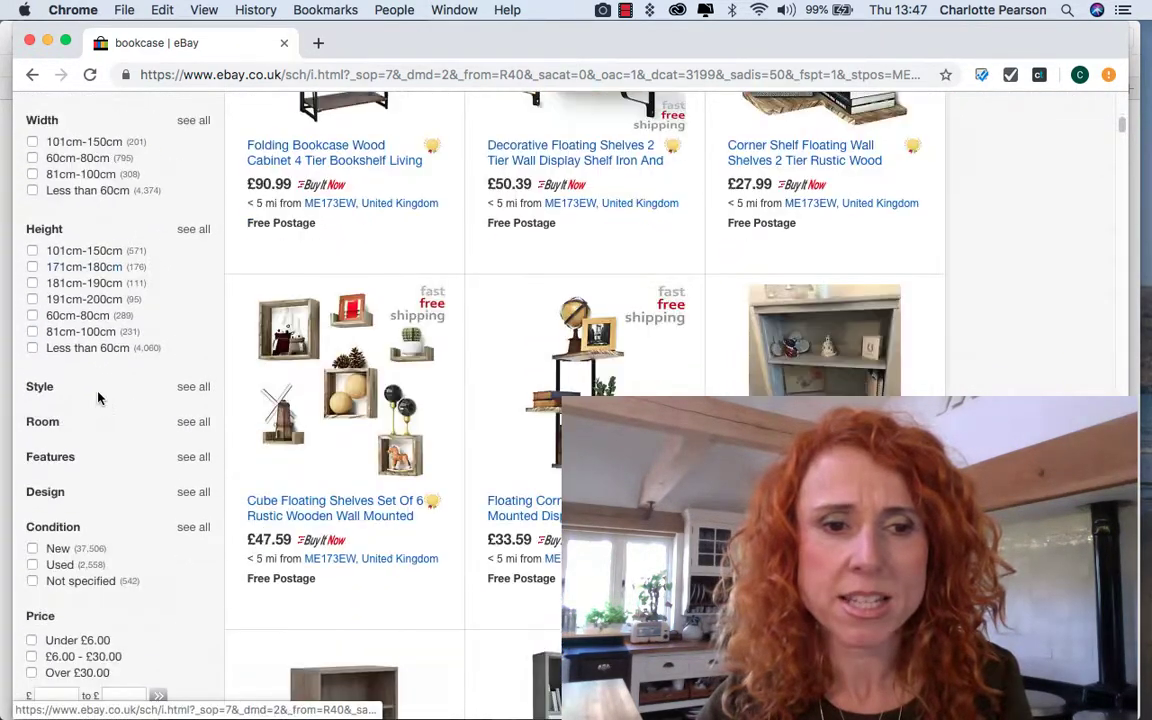
{"action": "scroll", "coordinate": [98, 399], "scroll_direction": "down", "scroll_amount": 1}
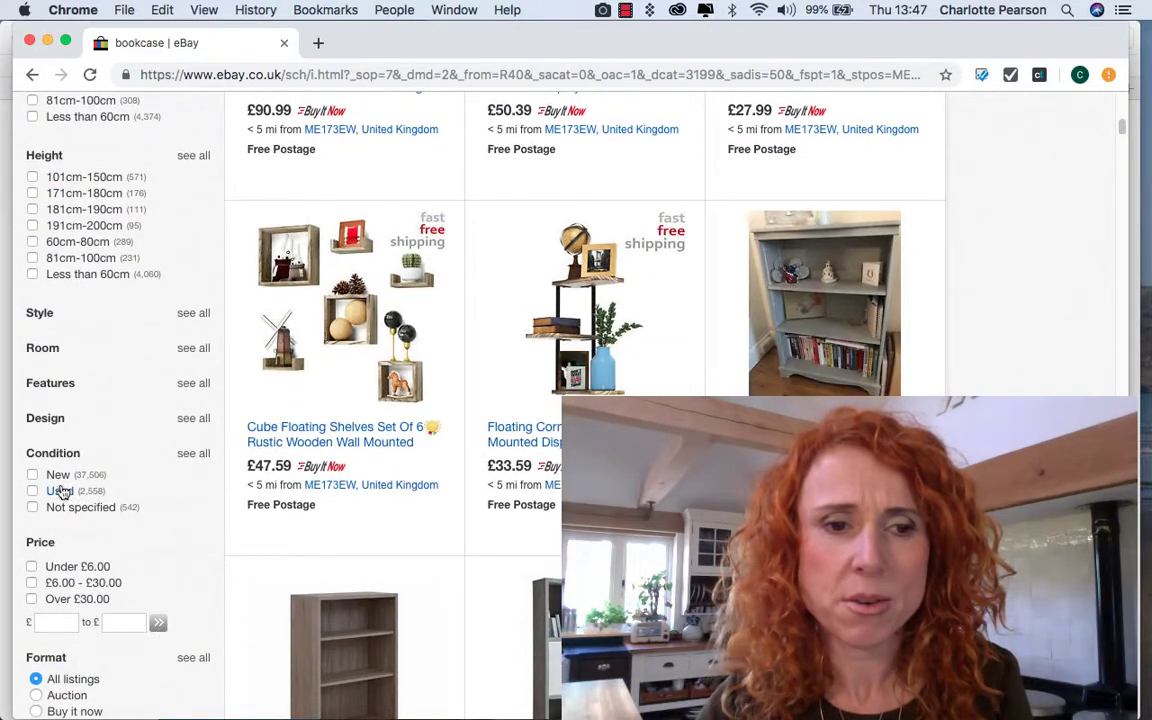
{"action": "left_click", "coordinate": [32, 491]}
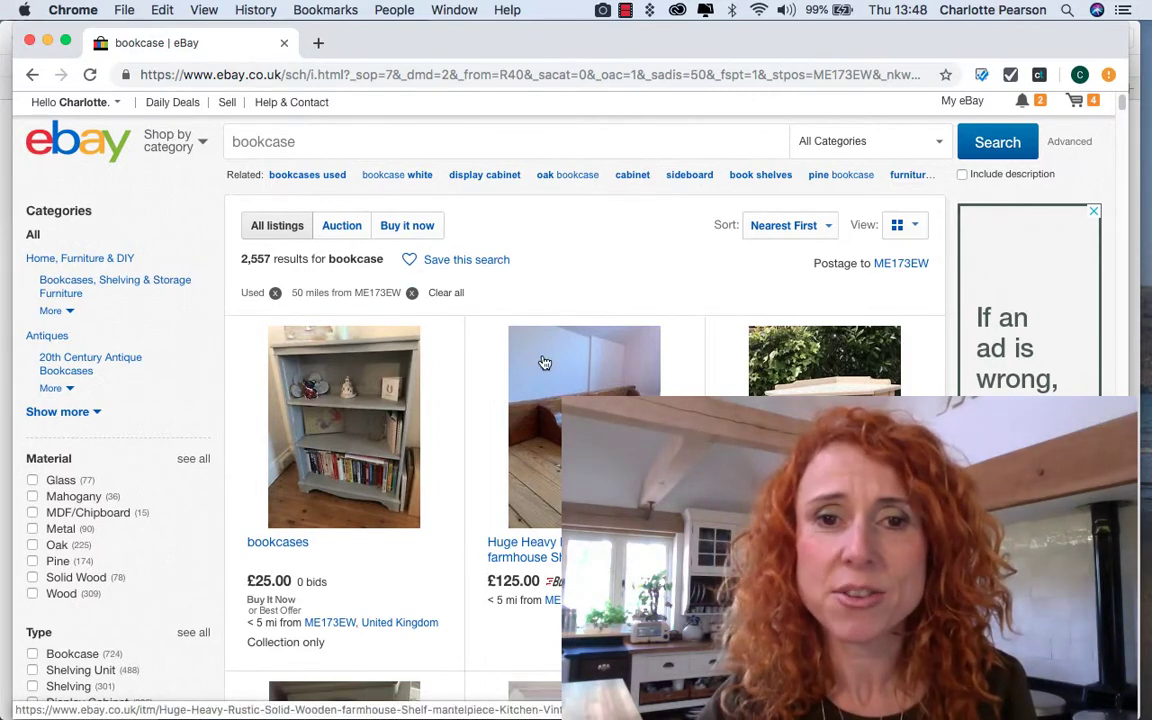
Save the used bookcase search and find its entry in the account's Saved Searches list
{"action": "left_click", "coordinate": [468, 261]}
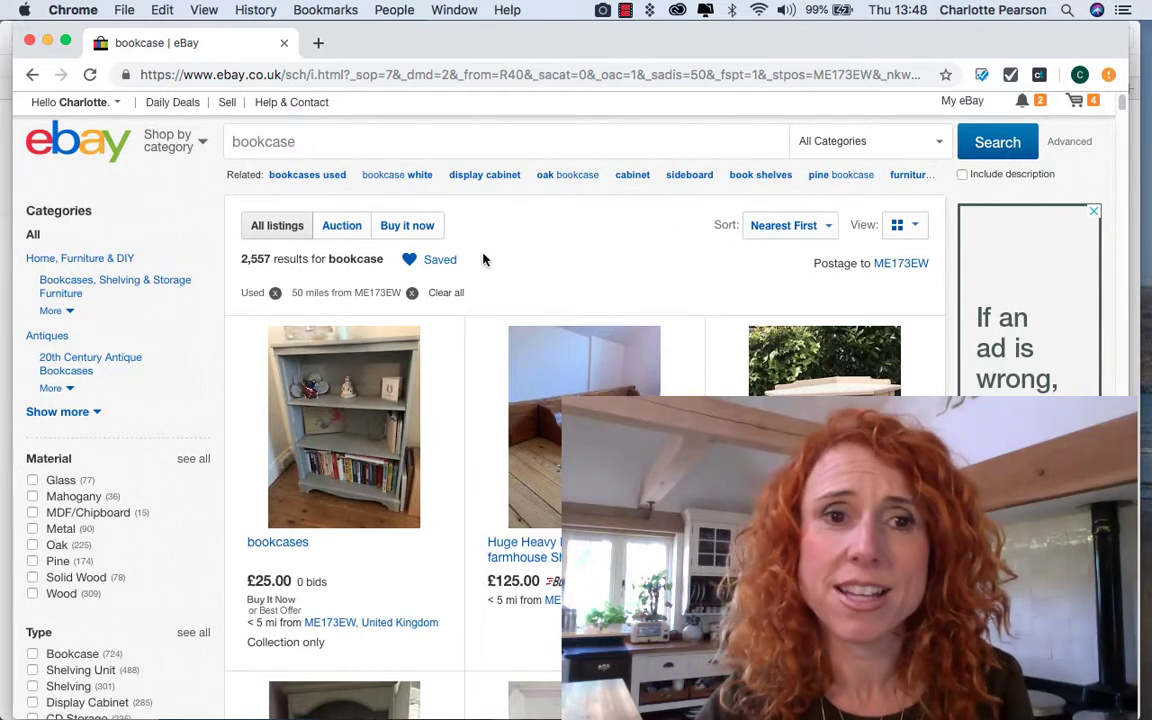
{"action": "mouse_move", "coordinate": [972, 106]}
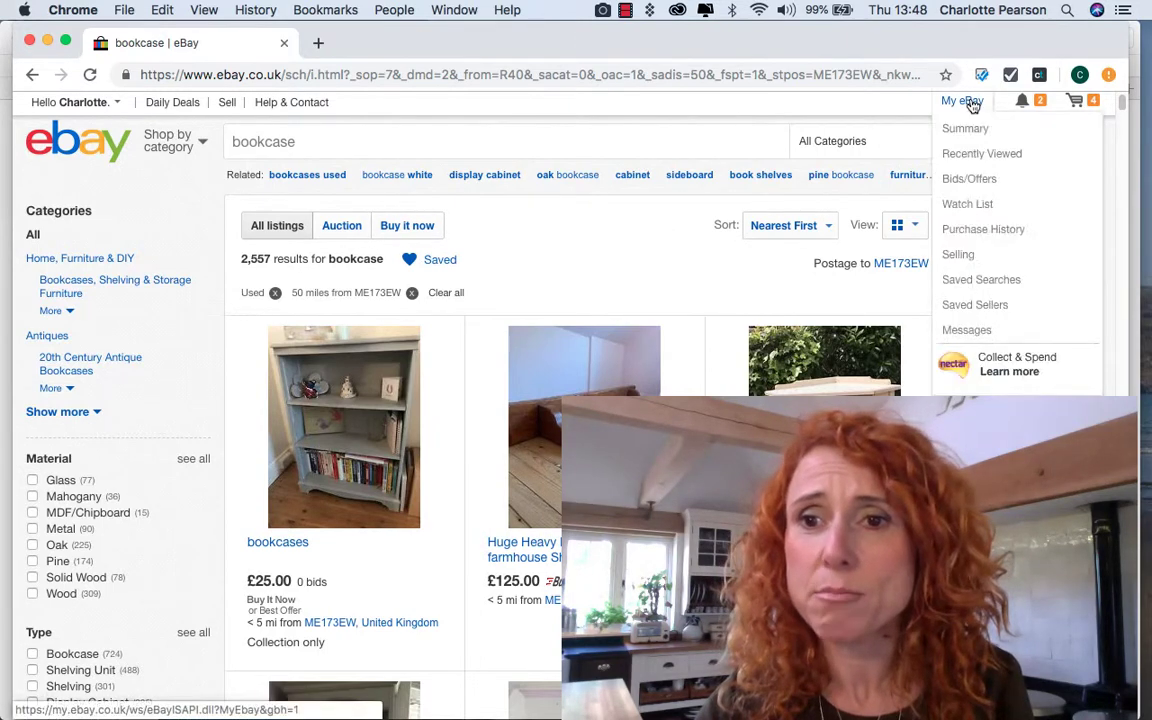
{"action": "left_click", "coordinate": [982, 279]}
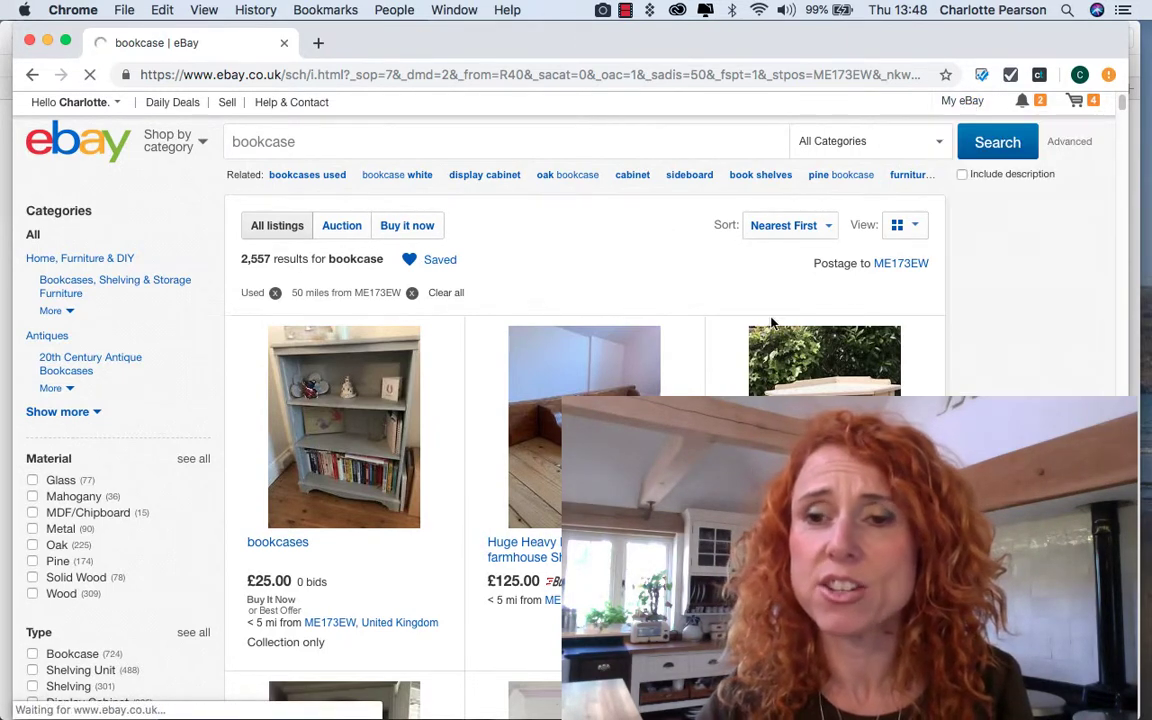
{"action": "scroll", "coordinate": [725, 239], "scroll_direction": "down", "scroll_amount": 1}
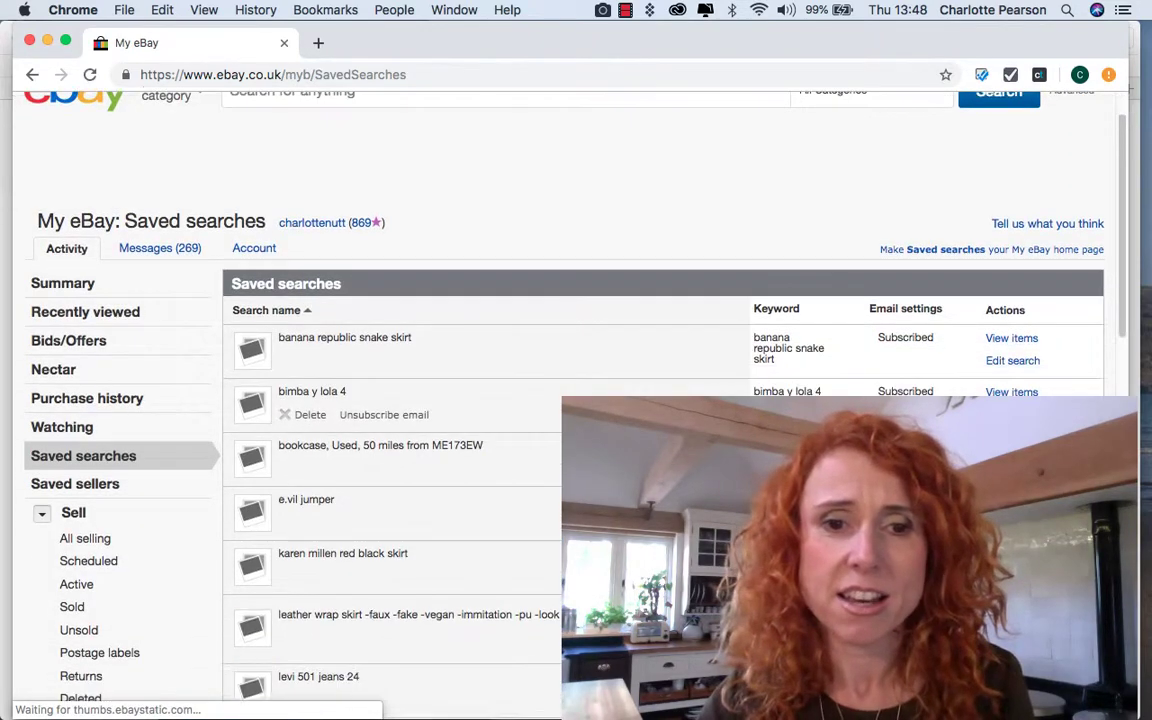
{"action": "scroll", "coordinate": [496, 263], "scroll_direction": "down", "scroll_amount": 5}
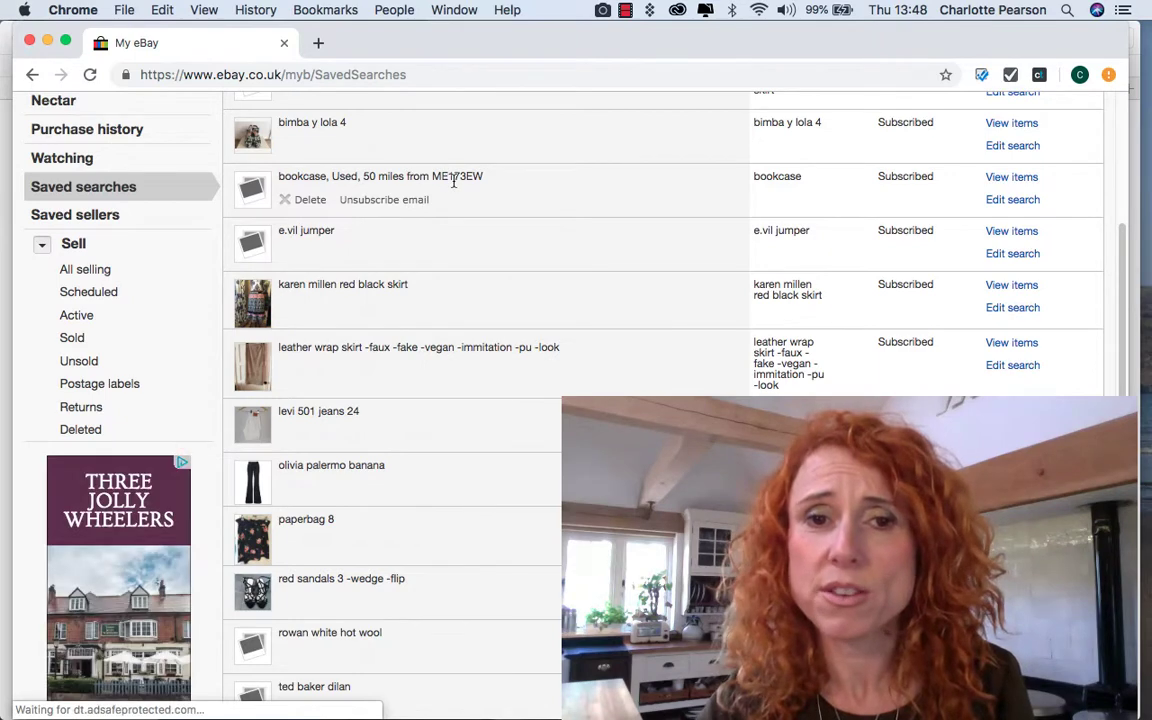
View the items for the saved bookcase search and look through the first listings
{"action": "left_click", "coordinate": [781, 216]}
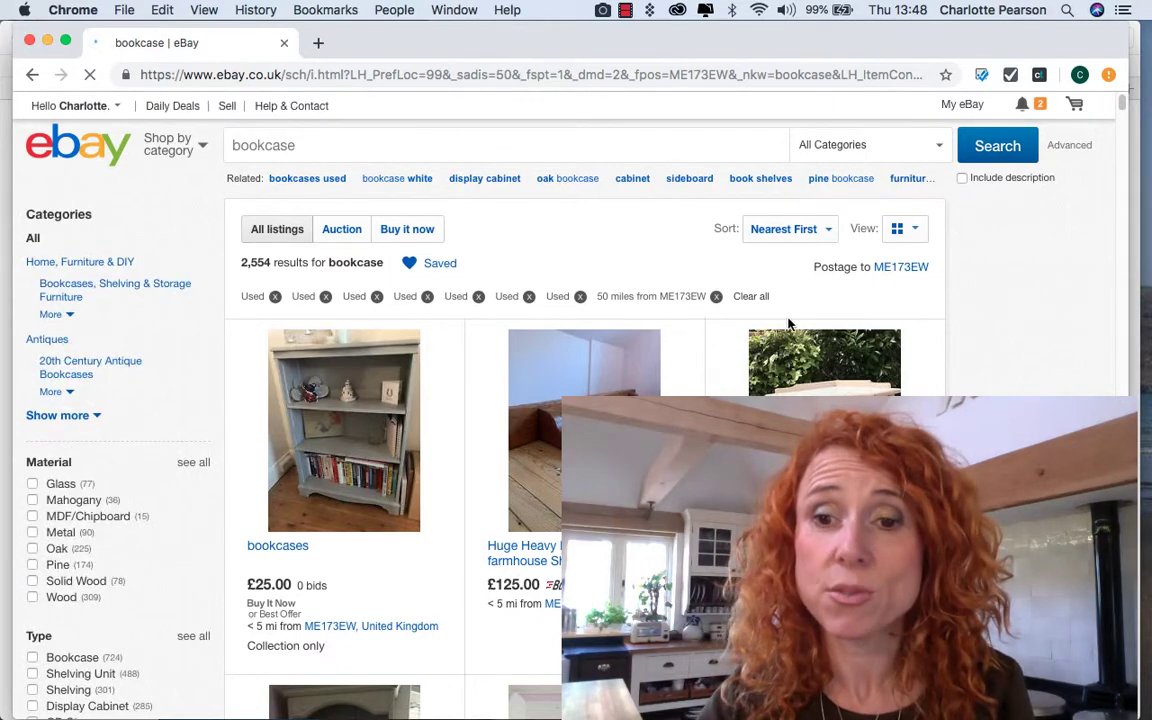
{"action": "scroll", "coordinate": [795, 325], "scroll_direction": "down", "scroll_amount": 3}
{"action": "scroll", "coordinate": [790, 327], "scroll_direction": "down", "scroll_amount": 3}
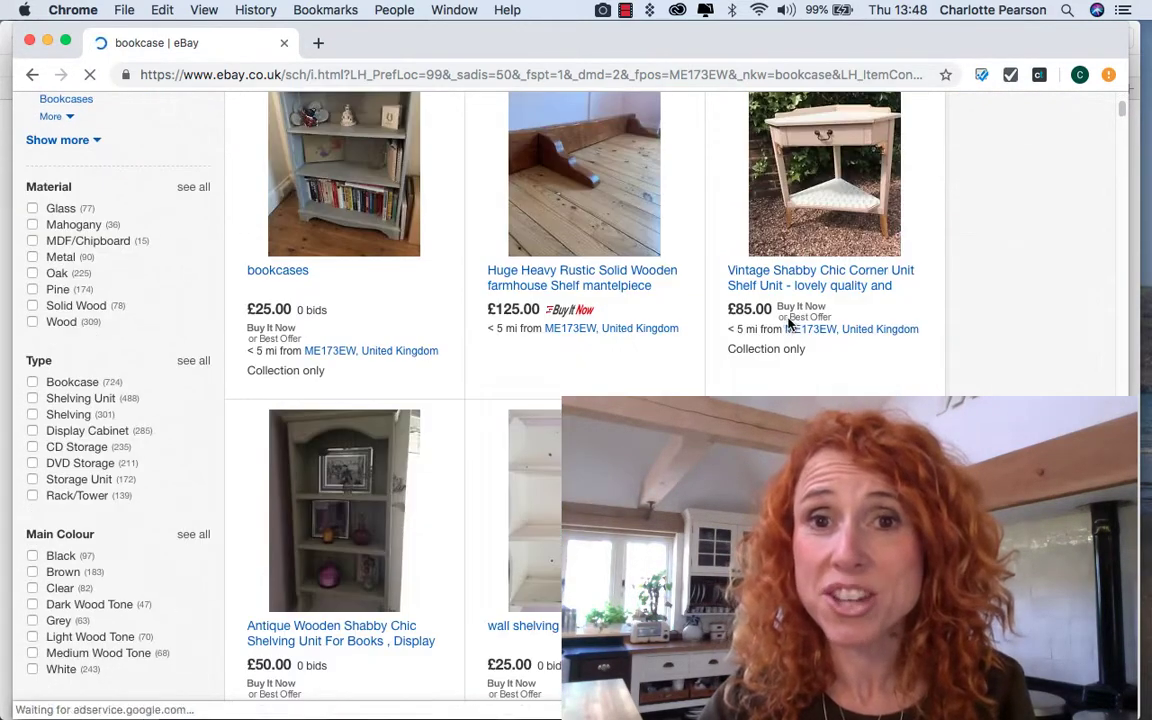
{"action": "scroll", "coordinate": [790, 327], "scroll_direction": "up", "scroll_amount": 4}
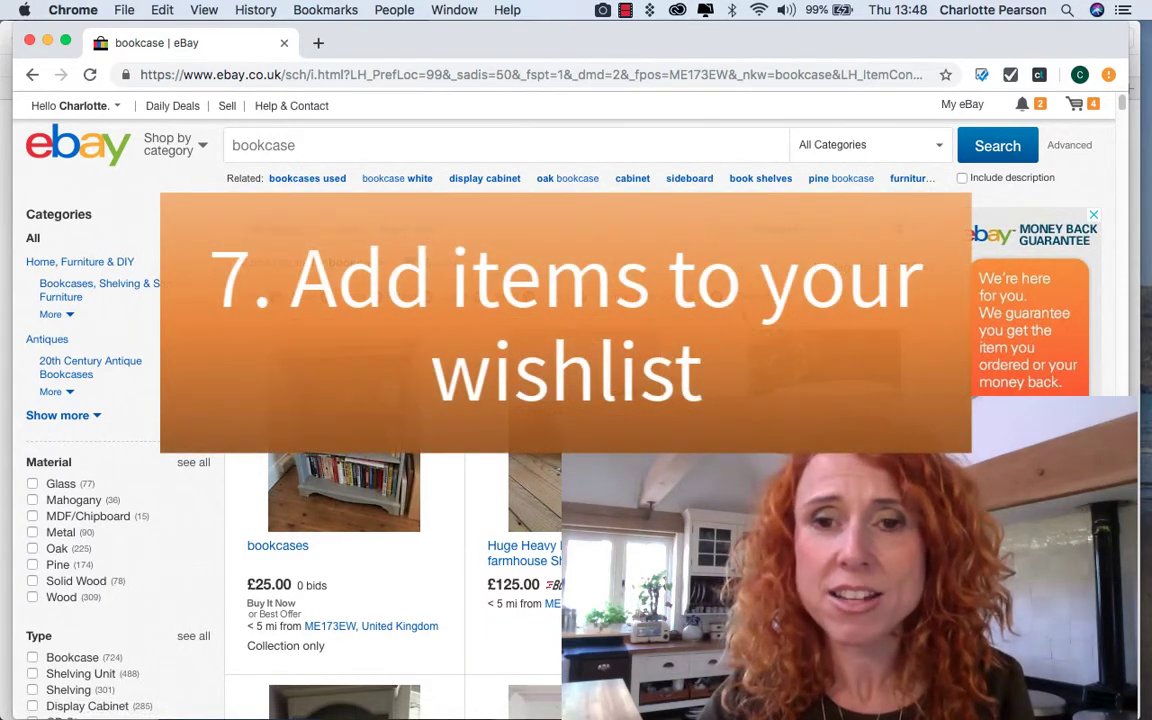
Open the £25.00 listing titled "bookcases" and add it to the watch list
{"action": "scroll", "coordinate": [580, 400], "scroll_direction": "down", "scroll_amount": 2}
{"action": "scroll", "coordinate": [580, 400], "scroll_direction": "down", "scroll_amount": 3}
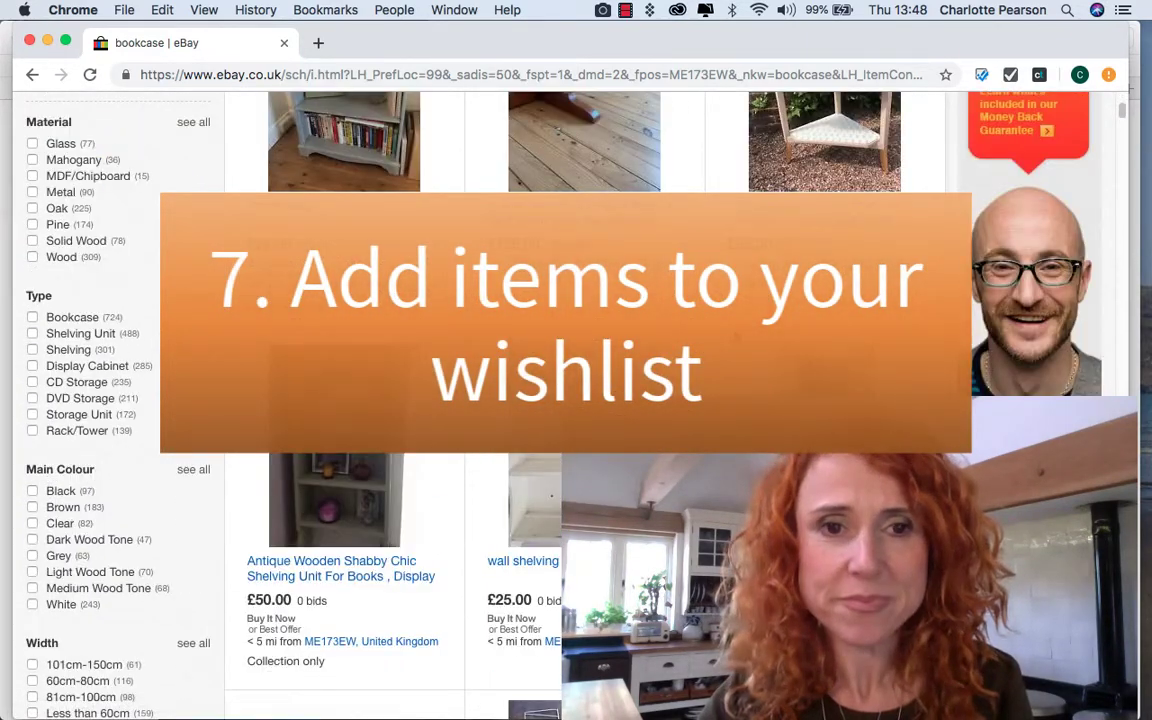
{"action": "scroll", "coordinate": [311, 413], "scroll_direction": "up", "scroll_amount": 5}
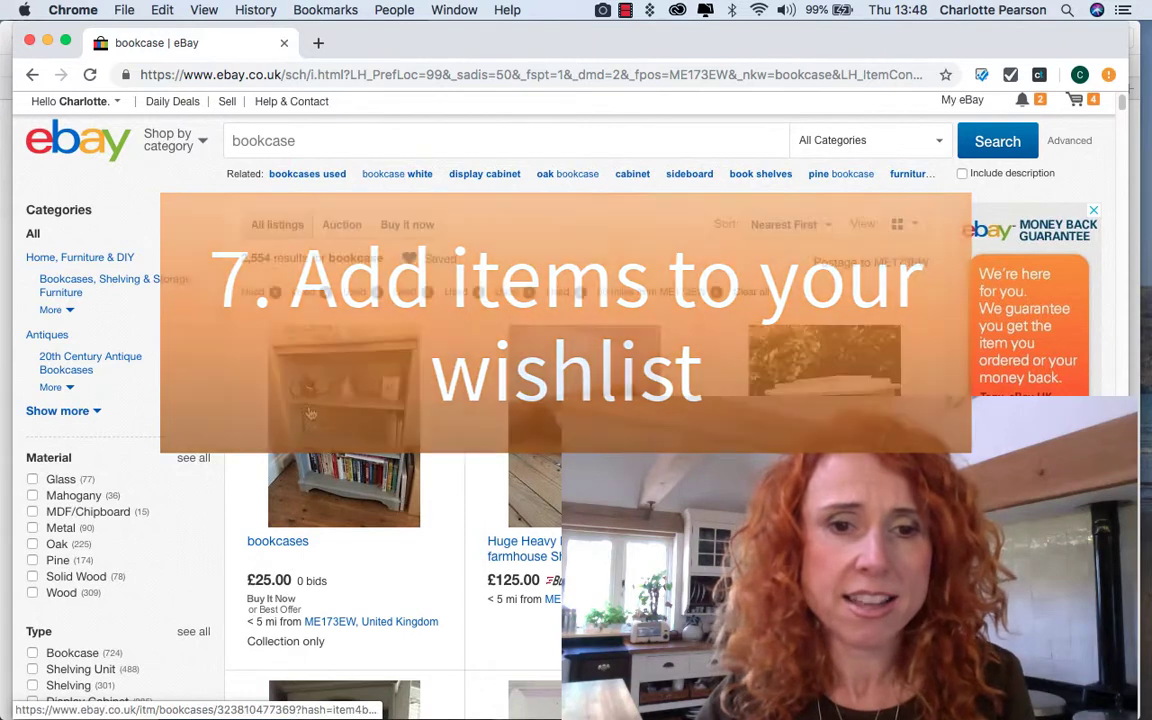
{"action": "left_click", "coordinate": [311, 413]}
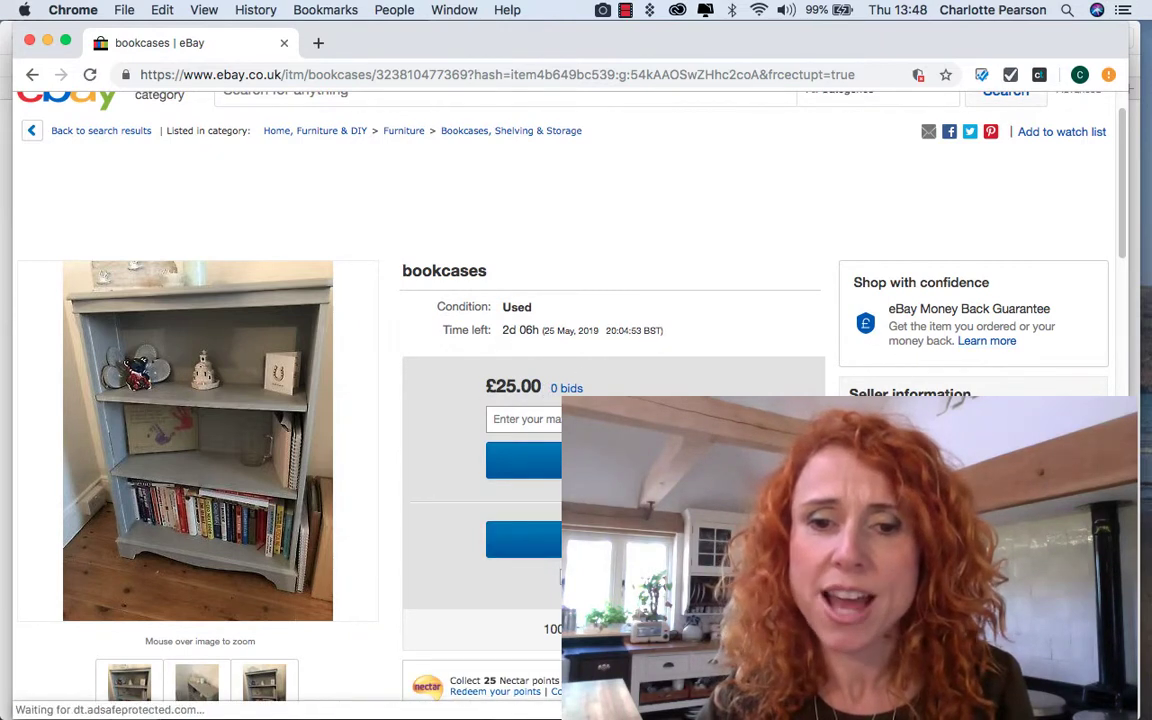
{"action": "left_click", "coordinate": [600, 578]}
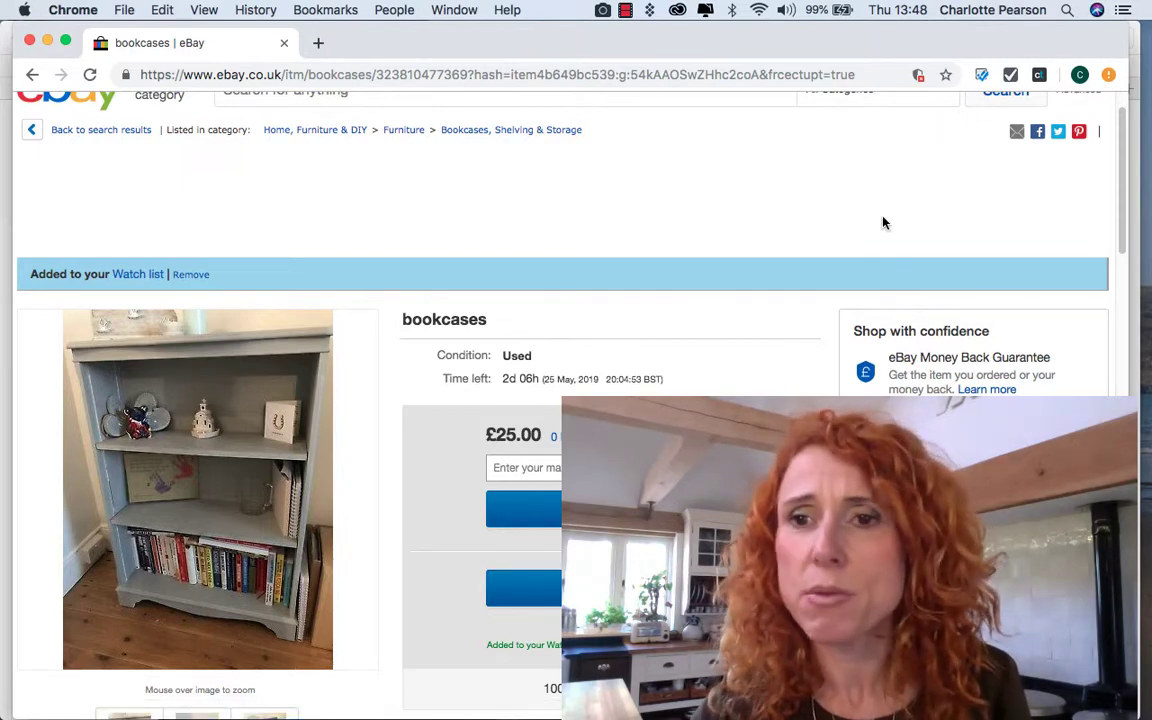
Go from the bookcase listing to the account's Watch List in My eBay
{"action": "scroll", "coordinate": [882, 222], "scroll_direction": "up", "scroll_amount": 1}
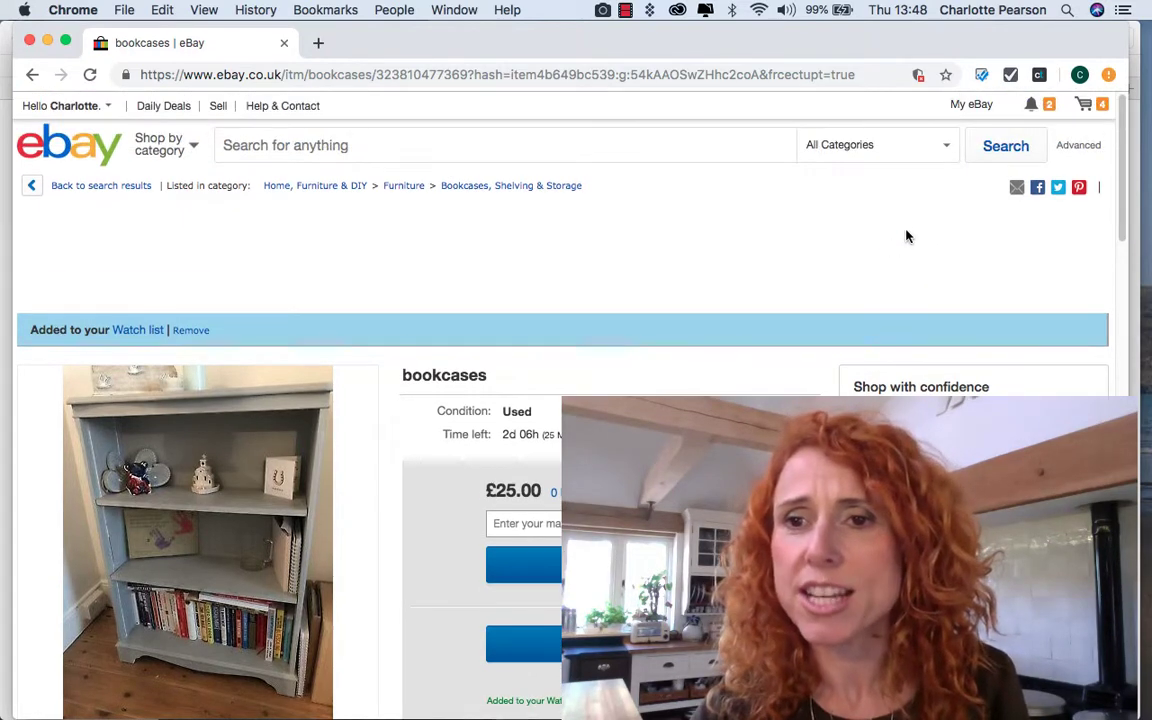
{"action": "left_click", "coordinate": [968, 108]}
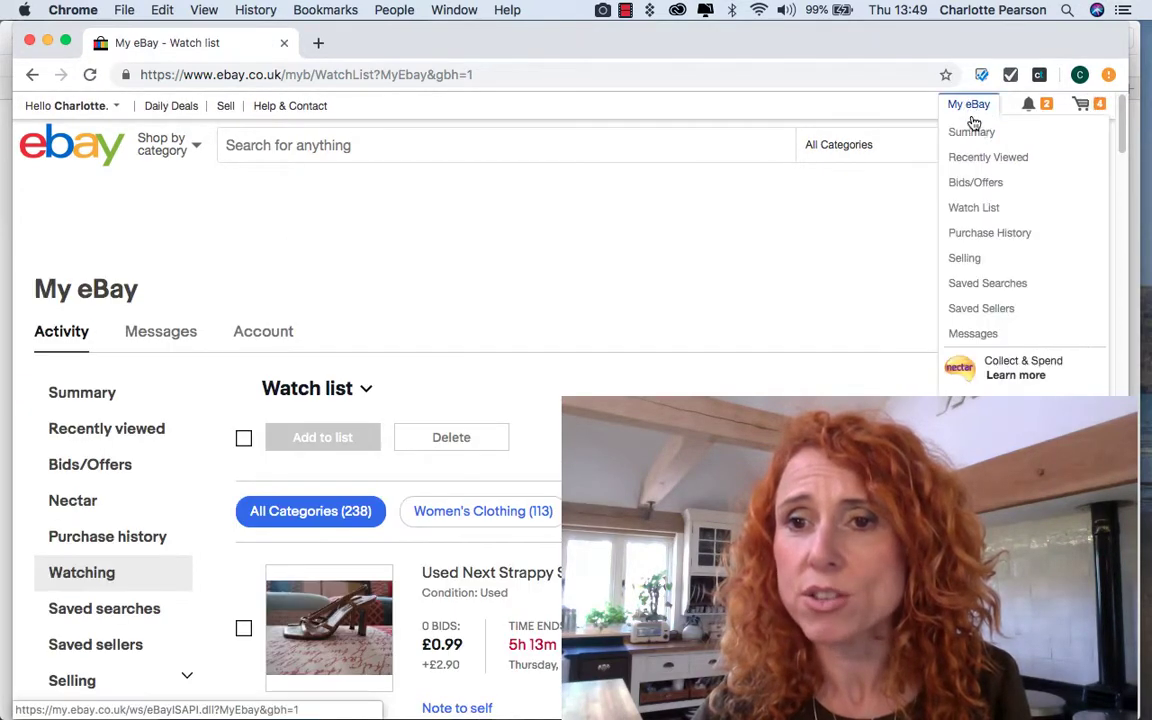
{"action": "scroll", "coordinate": [706, 390], "scroll_direction": "down", "scroll_amount": 2}
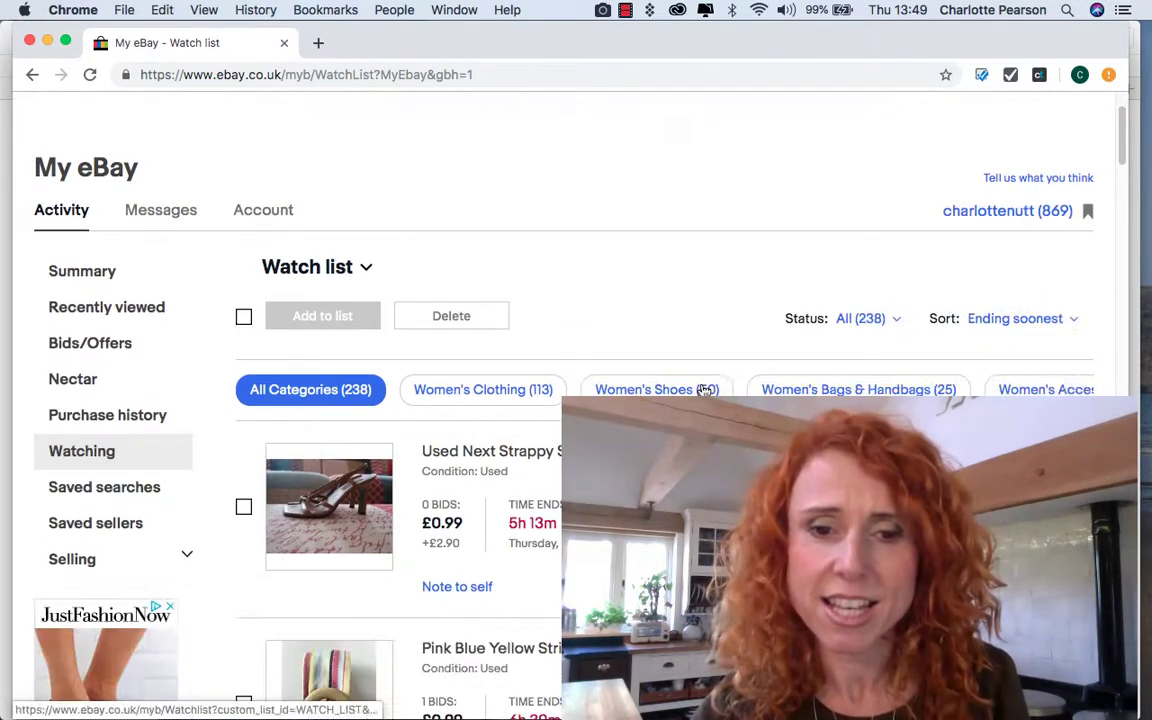
{"action": "scroll", "coordinate": [966, 198], "scroll_direction": "up", "scroll_amount": 2}
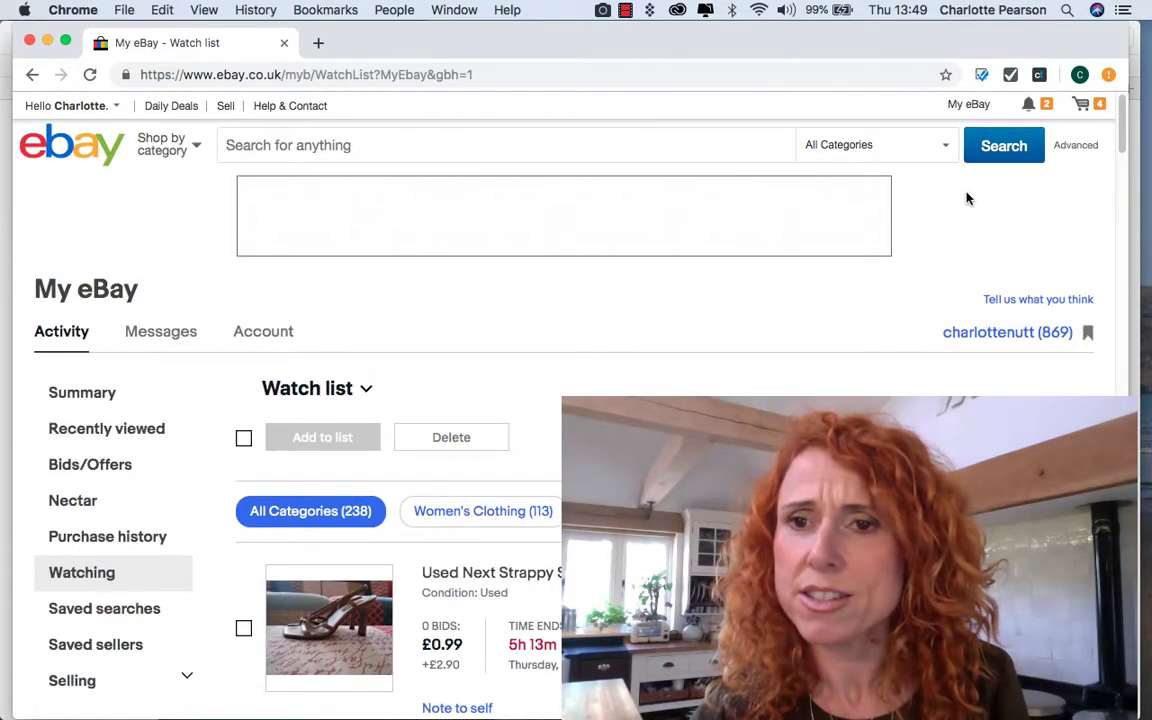
{"action": "mouse_move", "coordinate": [970, 105]}
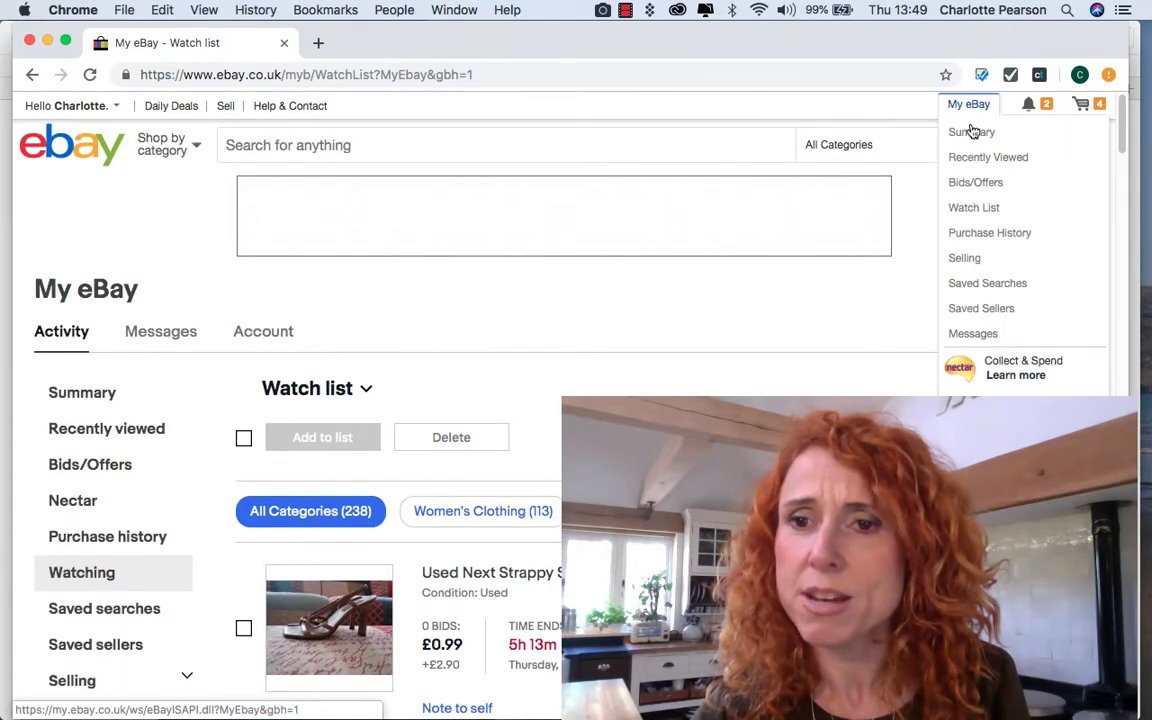
{"action": "left_click", "coordinate": [969, 211]}
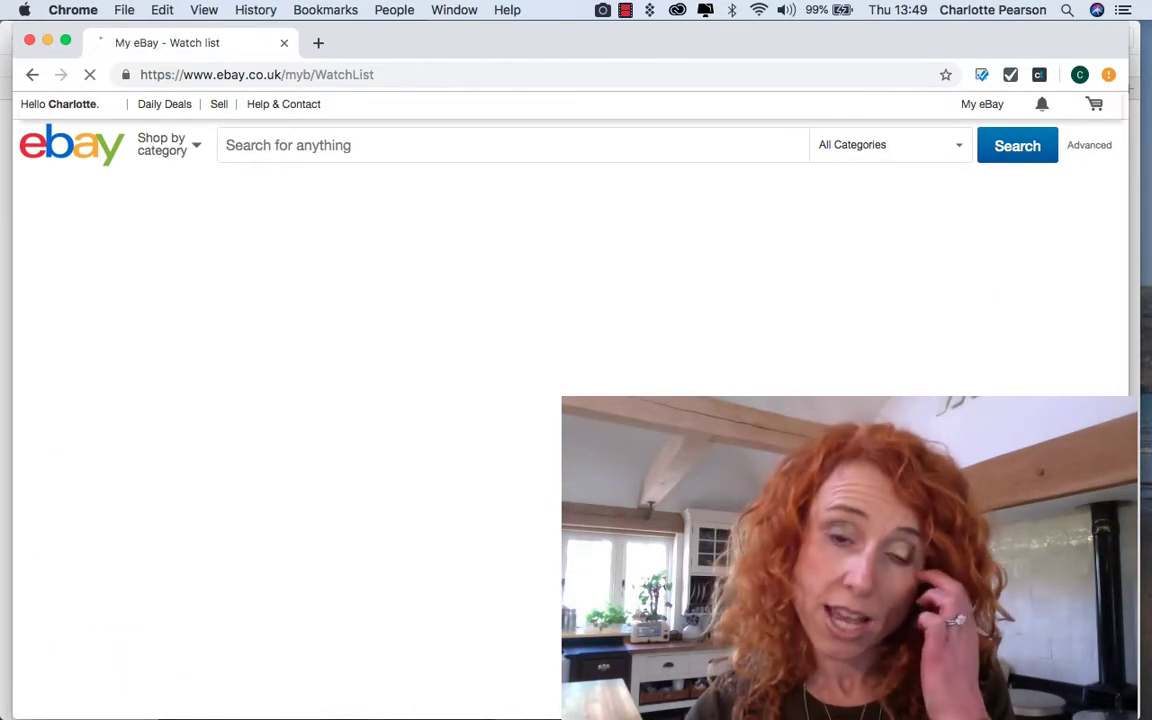
Look through the watched items for the newly added "bookcases" listing and the other bookcases being watched
{"action": "scroll", "coordinate": [600, 430], "scroll_direction": "down", "scroll_amount": 5}
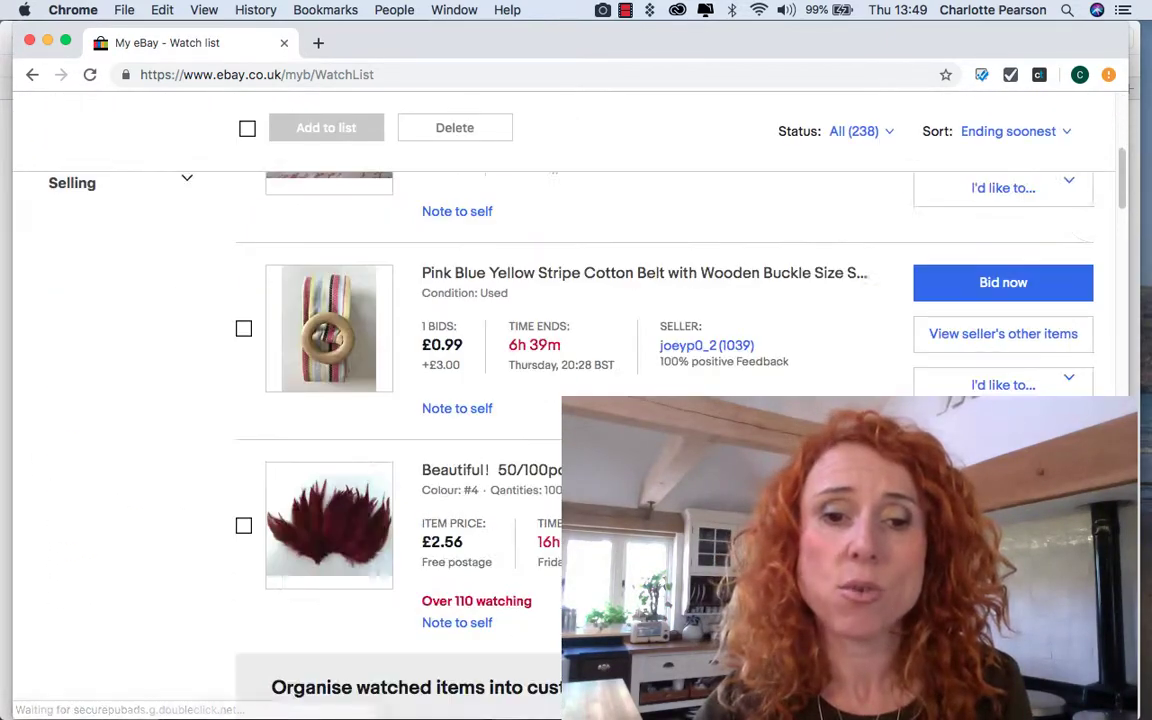
{"action": "scroll", "coordinate": [600, 430], "scroll_direction": "down", "scroll_amount": 8}
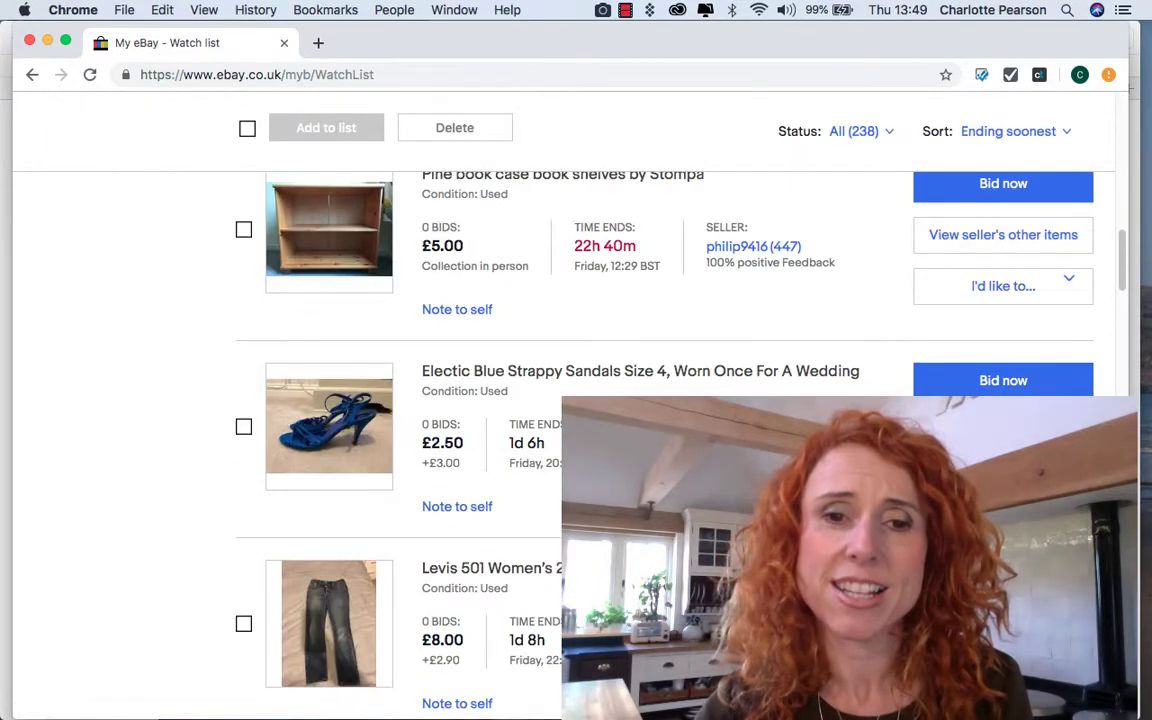
{"action": "scroll", "coordinate": [600, 430], "scroll_direction": "down", "scroll_amount": 7}
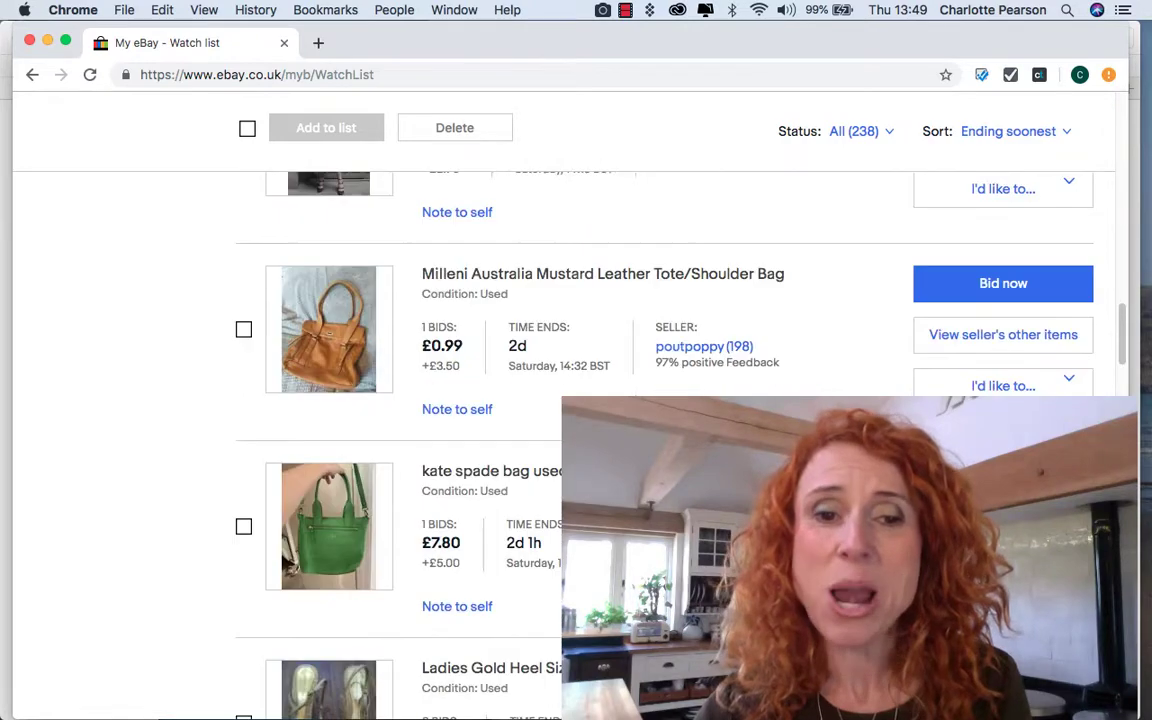
{"action": "scroll", "coordinate": [600, 430], "scroll_direction": "down", "scroll_amount": 7}
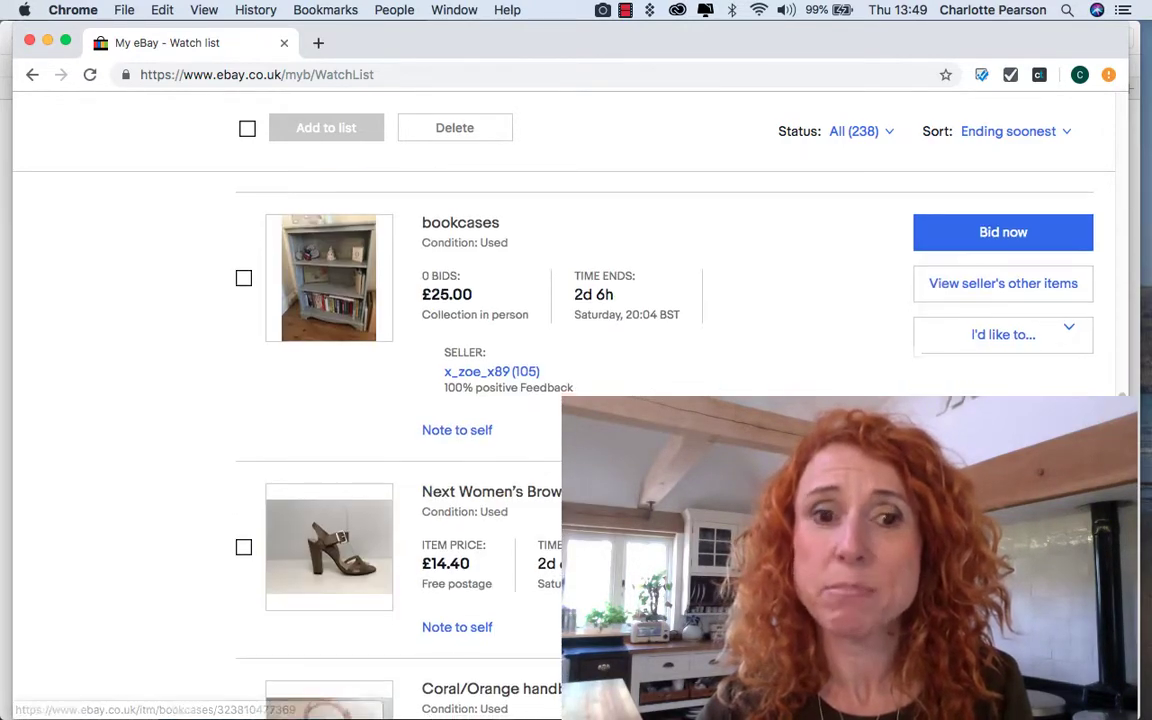
{"action": "scroll", "coordinate": [600, 430], "scroll_direction": "down", "scroll_amount": 5}
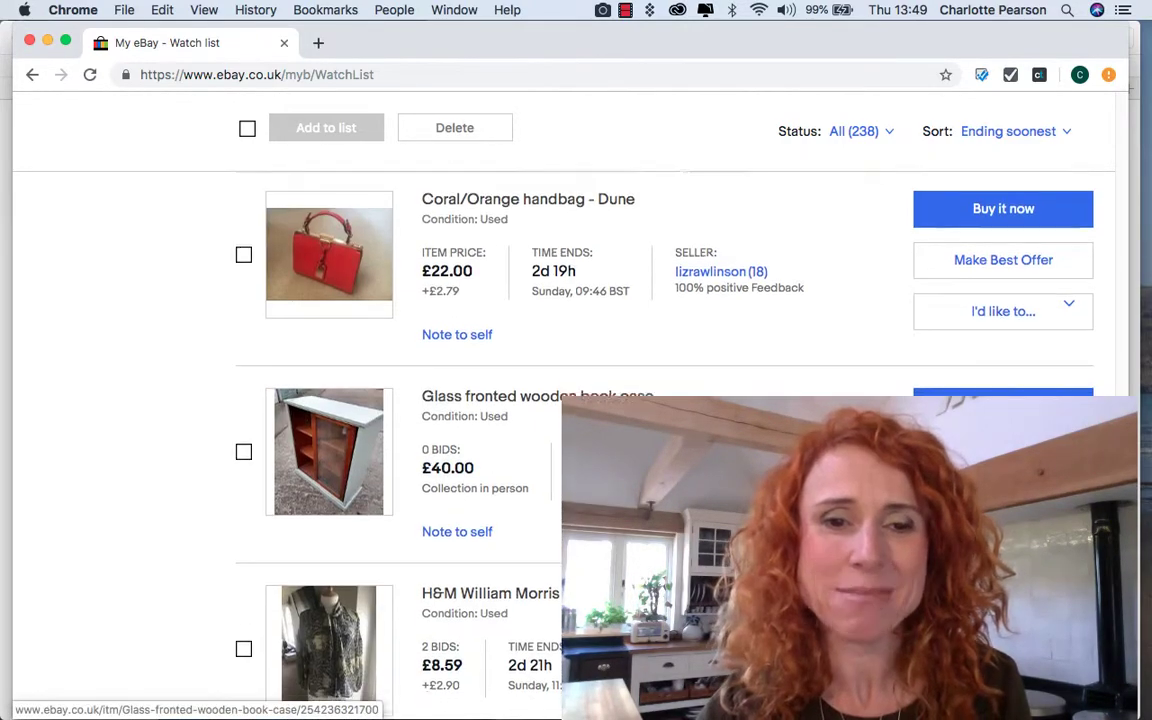
{"action": "scroll", "coordinate": [600, 430], "scroll_direction": "down", "scroll_amount": 5}
{"action": "scroll", "coordinate": [600, 430], "scroll_direction": "up", "scroll_amount": 2}
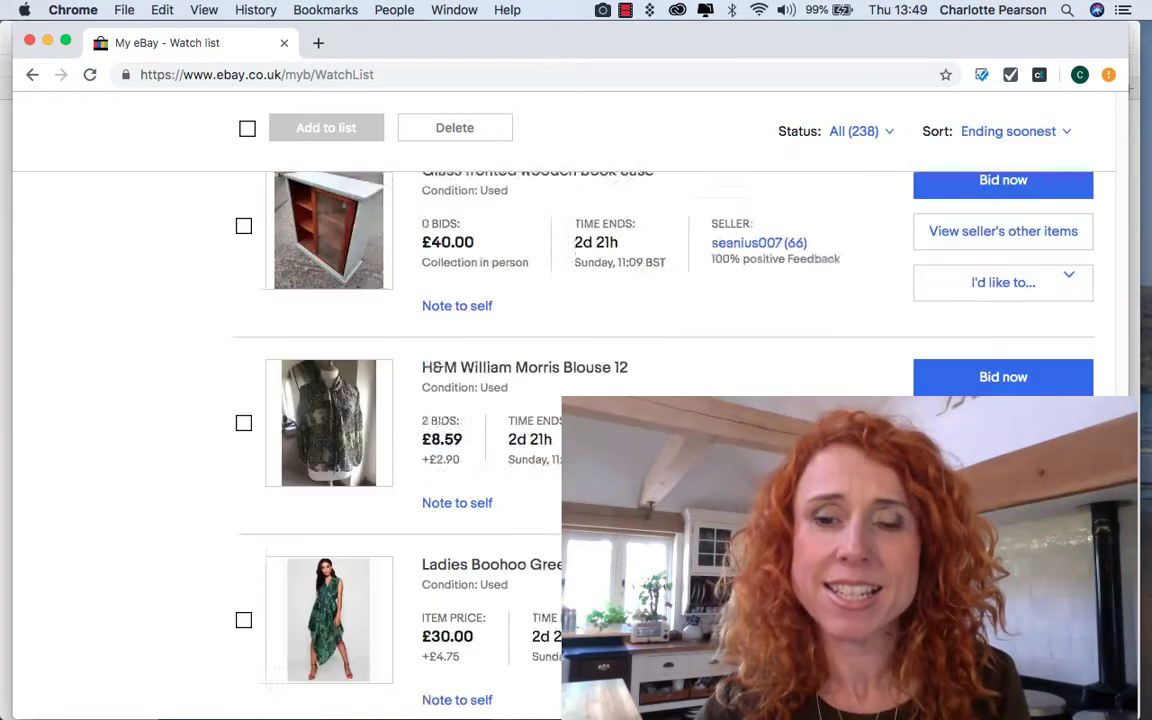
{"action": "scroll", "coordinate": [600, 430], "scroll_direction": "up", "scroll_amount": 15}
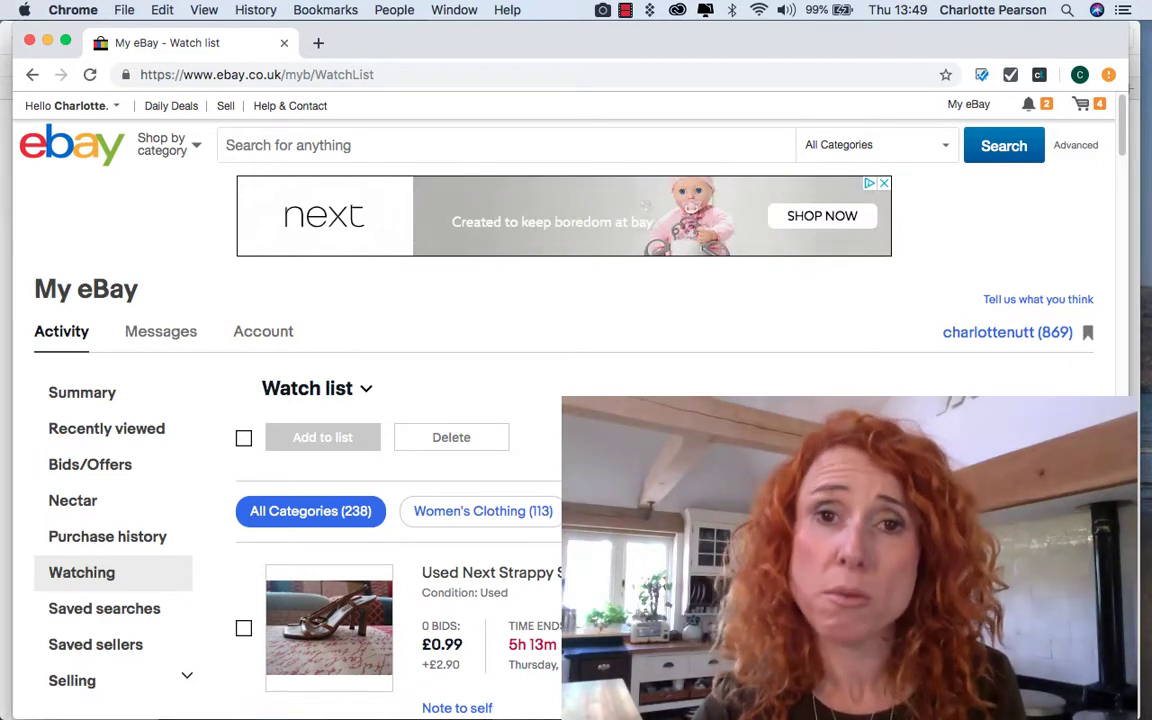
Examine the end times and prices of the first items in the watch list, sorted by ending soonest
{"action": "scroll", "coordinate": [400, 450], "scroll_direction": "down", "scroll_amount": 5}
{"action": "scroll", "coordinate": [513, 451], "scroll_direction": "down", "scroll_amount": 1}
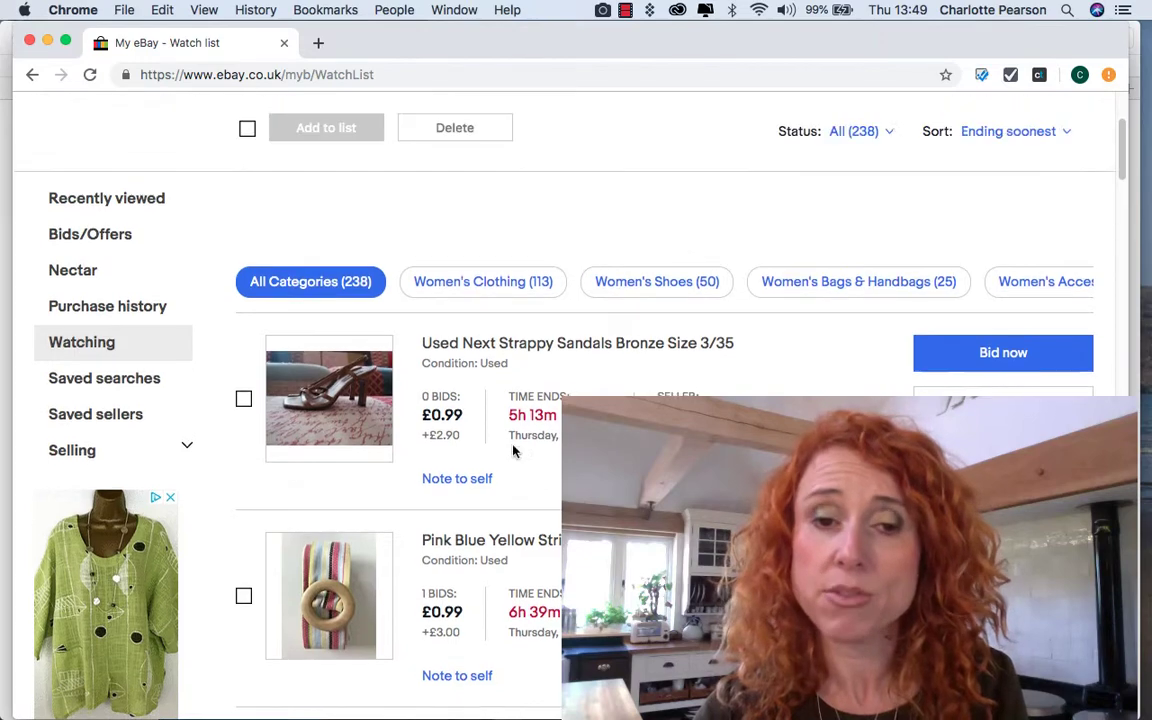
{"action": "scroll", "coordinate": [100, 575], "scroll_direction": "up", "scroll_amount": 1}
{"action": "scroll", "coordinate": [100, 575], "scroll_direction": "down", "scroll_amount": 5}
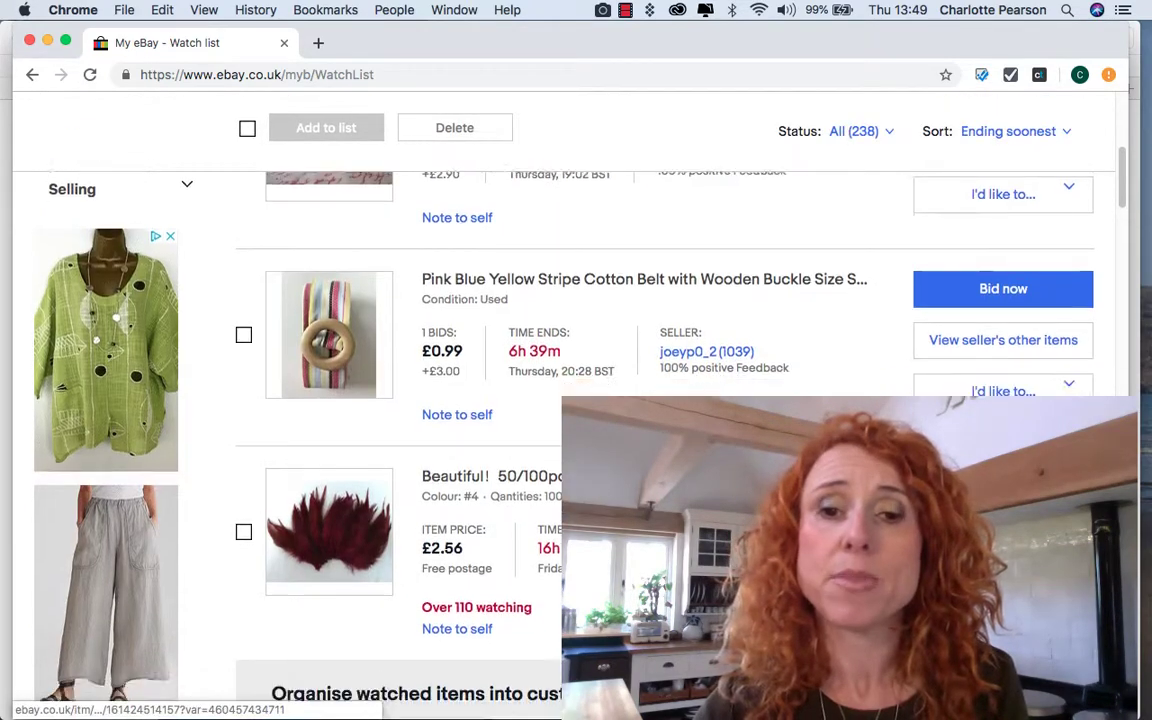
{"action": "scroll", "coordinate": [100, 575], "scroll_direction": "up", "scroll_amount": 10}
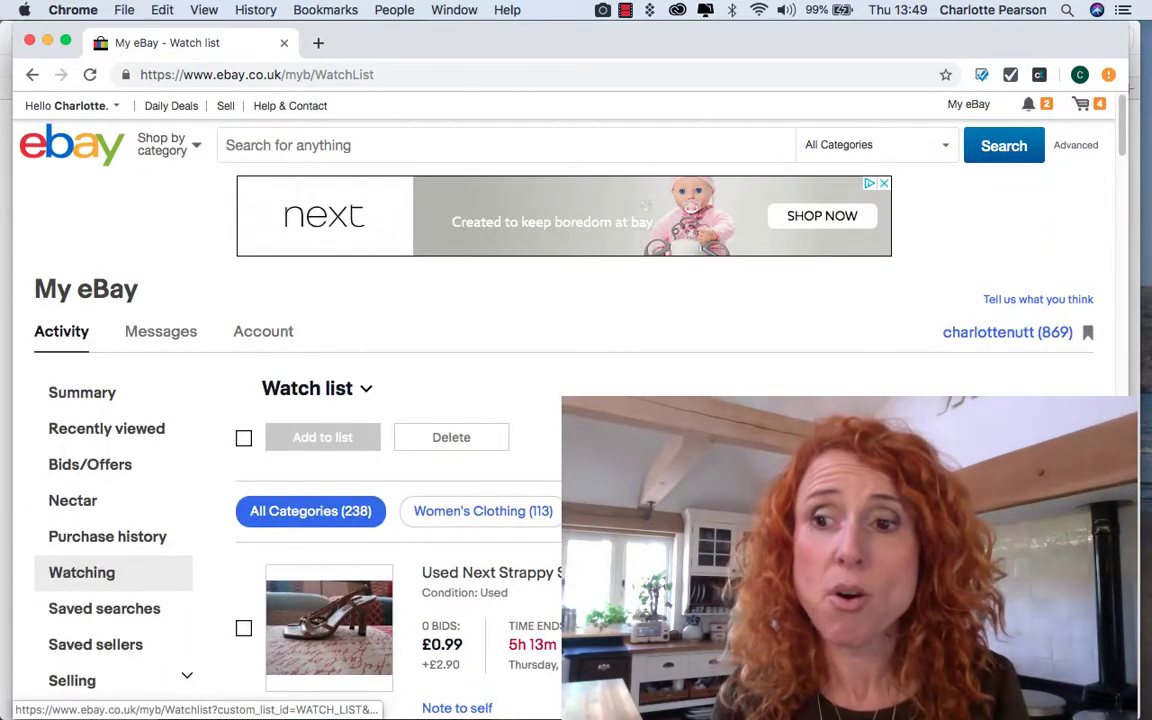